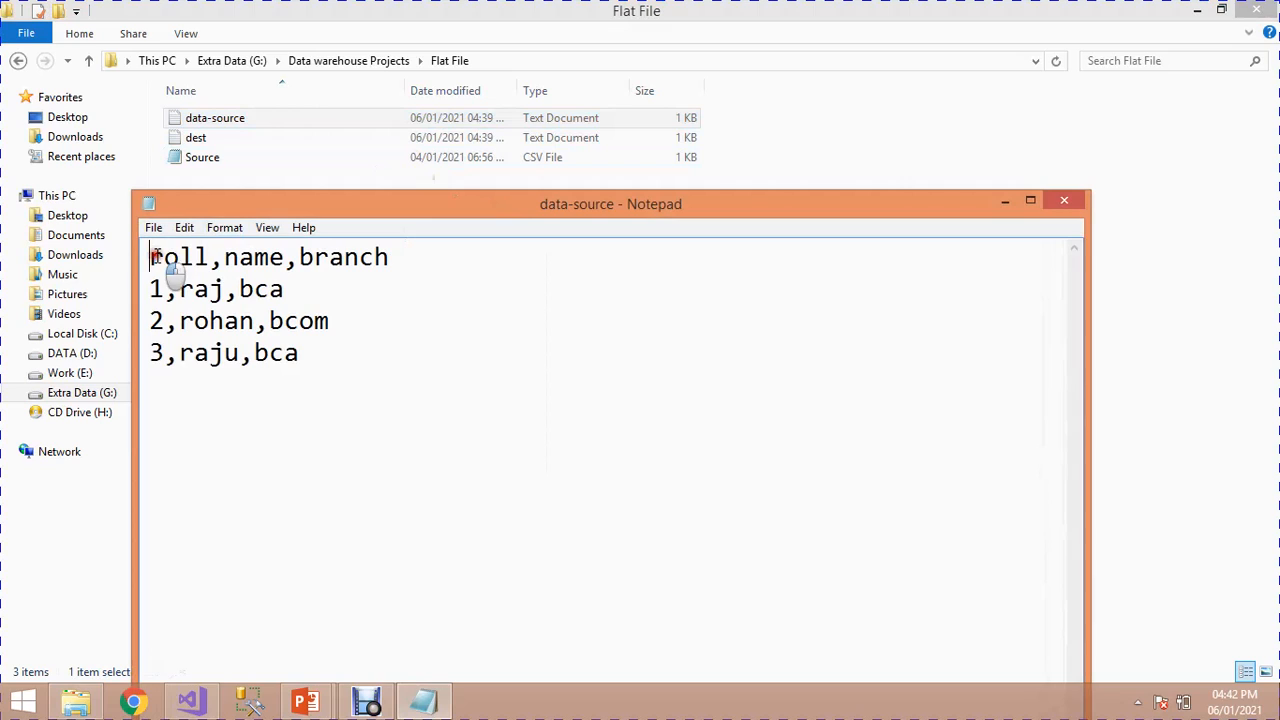
Step: Review the header row and records in the data-source text file and the header in the dest text file, closing both
drag(154, 257, 400, 268)
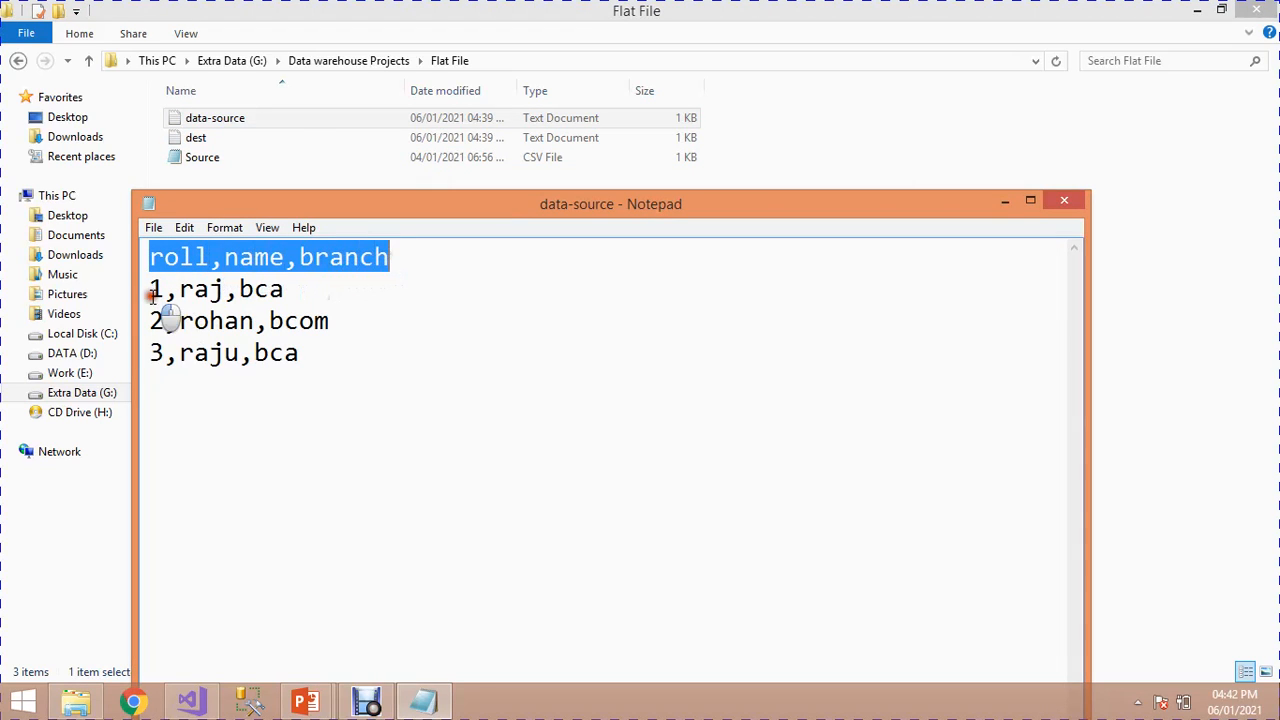
drag(152, 292, 311, 345)
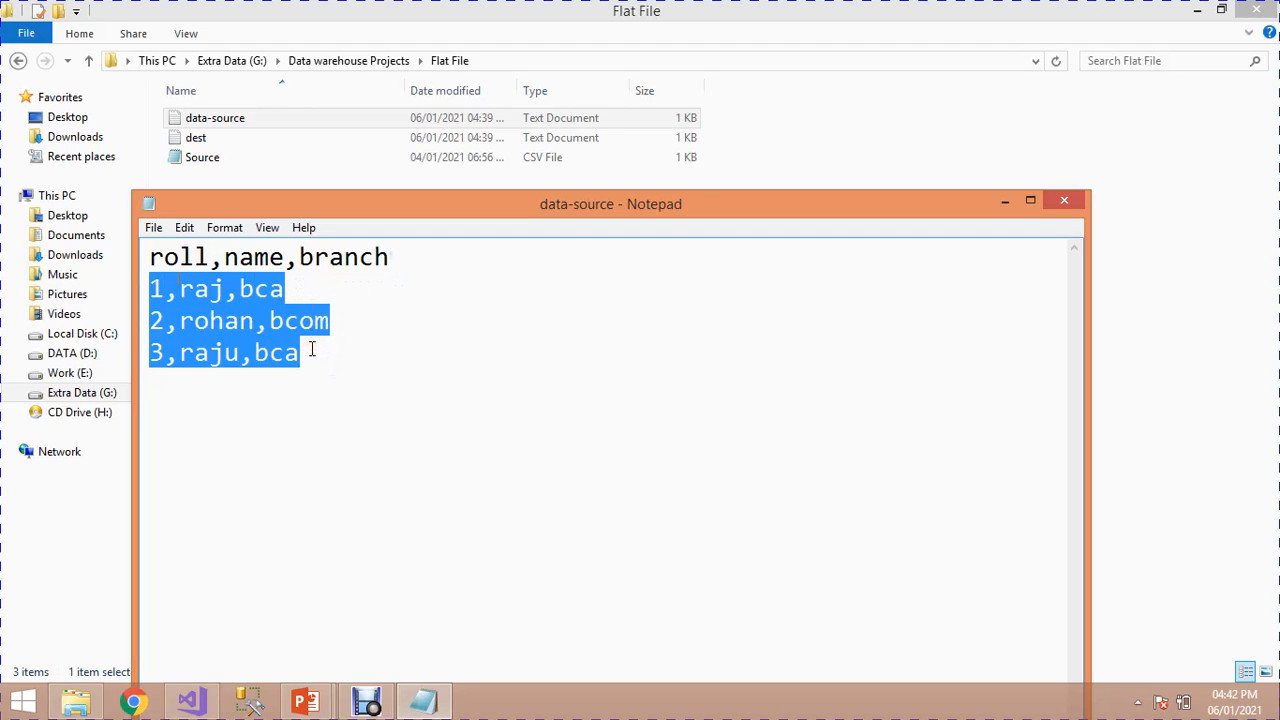
click(1064, 203)
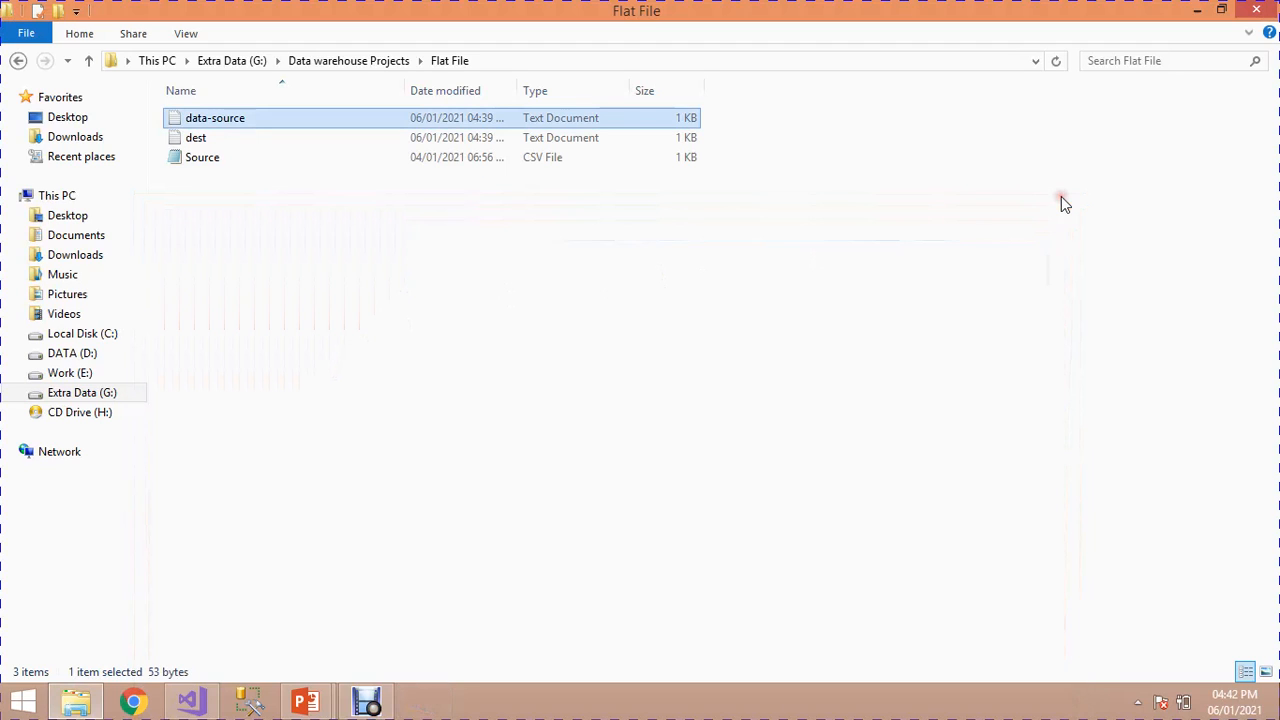
click(457, 138)
double_click(457, 138)
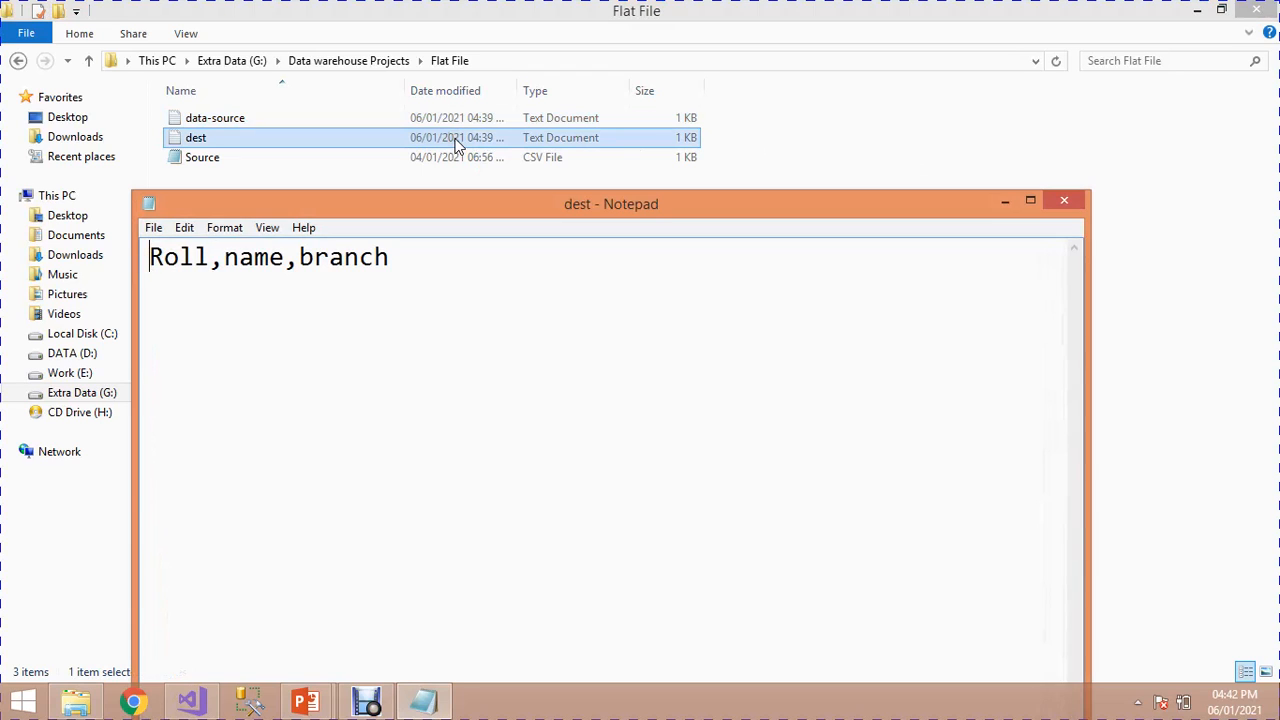
click(1066, 201)
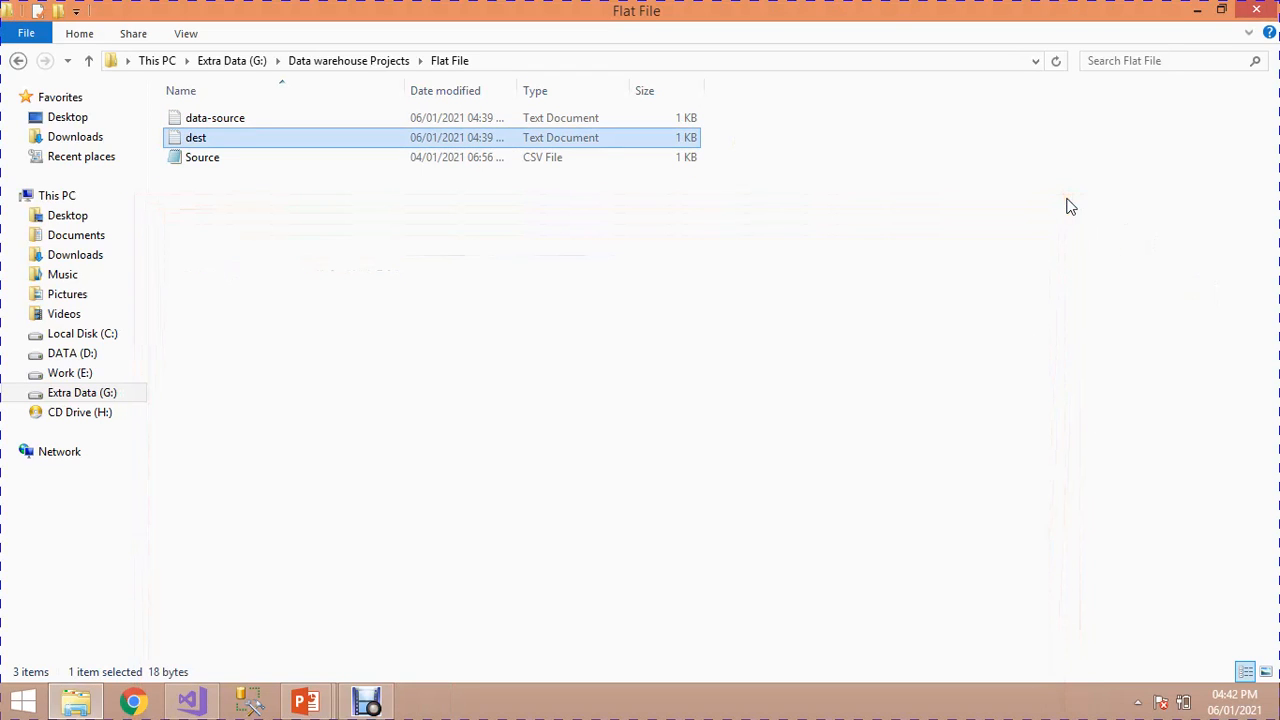
Step: Switch to Visual Studio and start a new project from the Business Intelligence template Integration Services Project
click(191, 701)
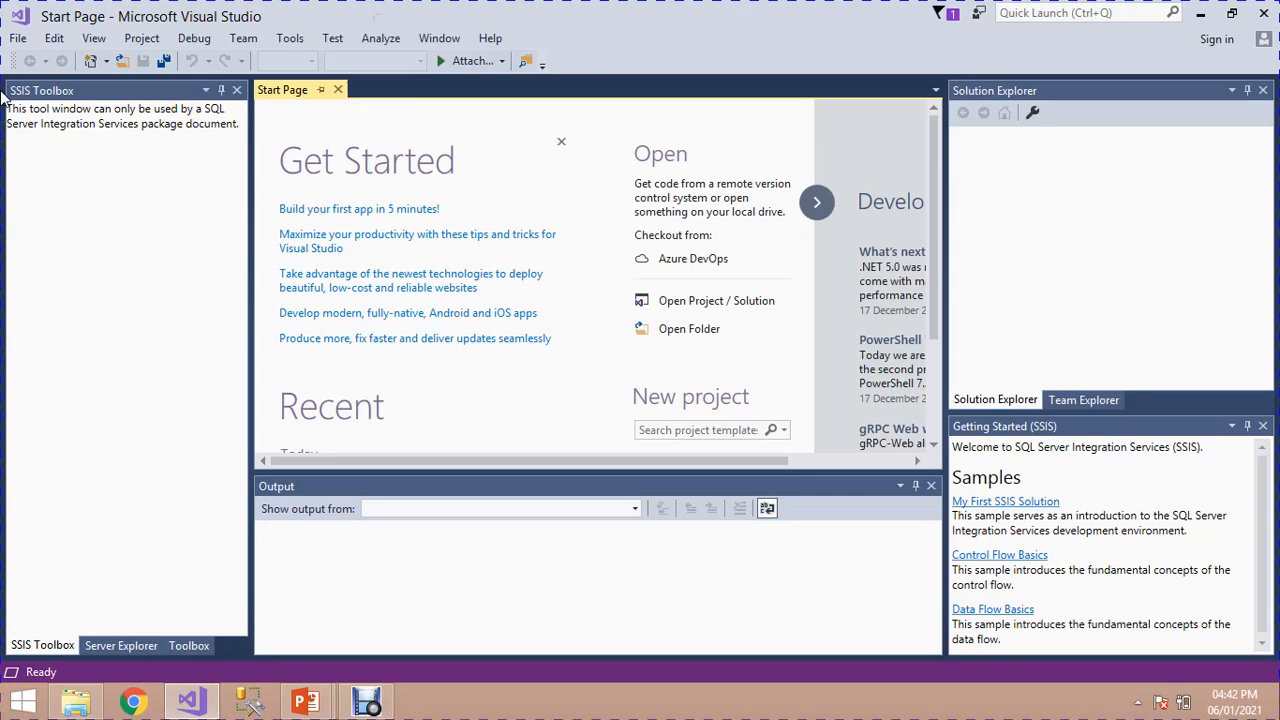
click(18, 40)
mouse_move(34, 62)
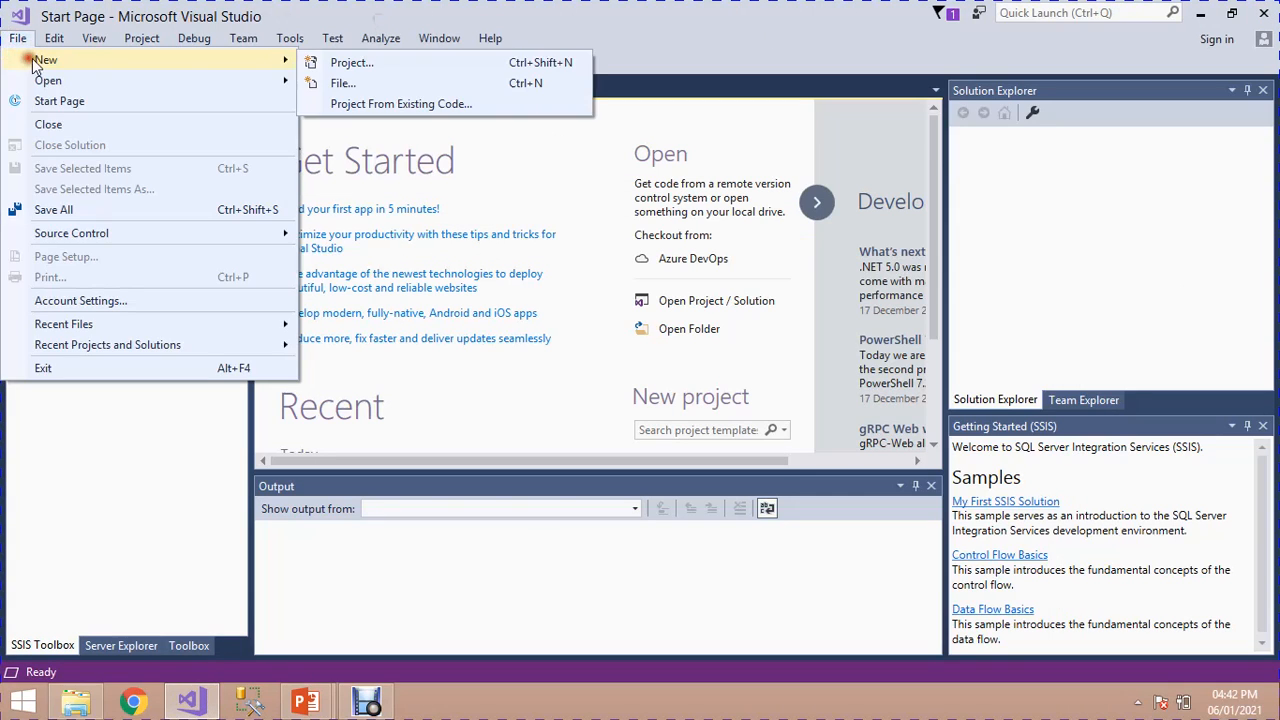
click(302, 63)
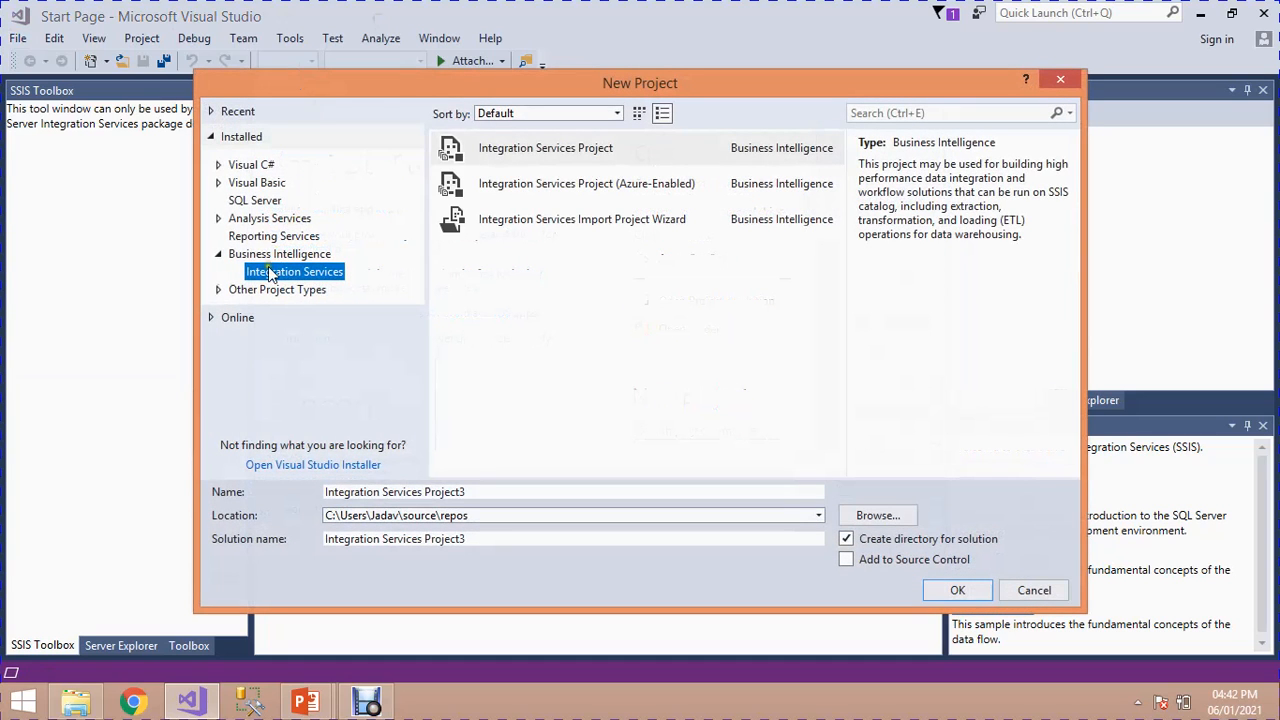
click(268, 261)
click(271, 271)
click(487, 160)
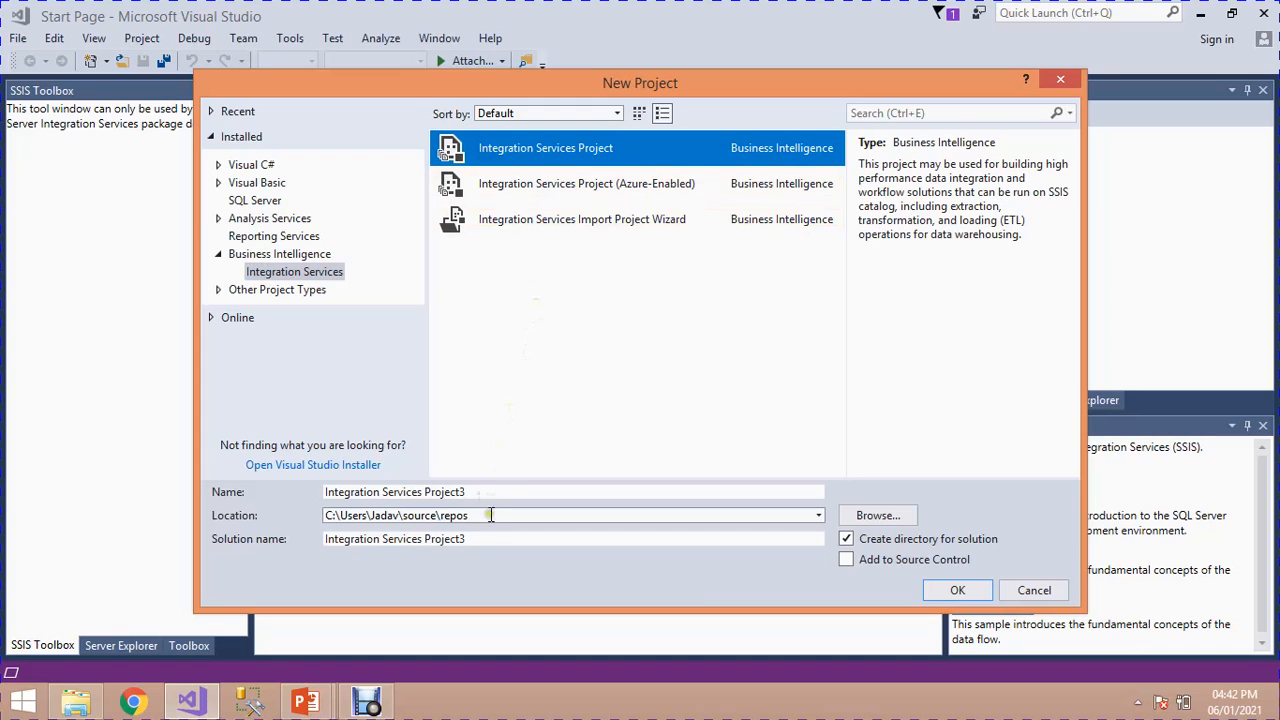
Step: Name the new project Flat_Flat
drag(491, 494, 320, 473)
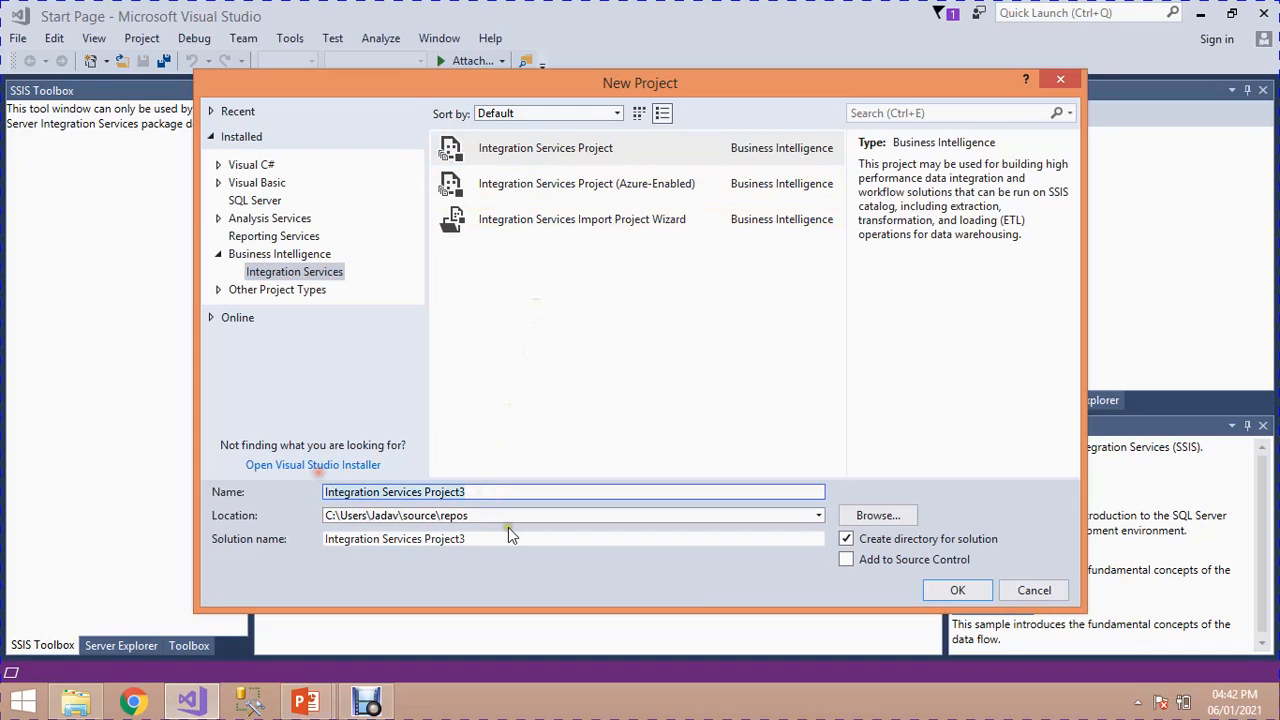
key(BackSpace)
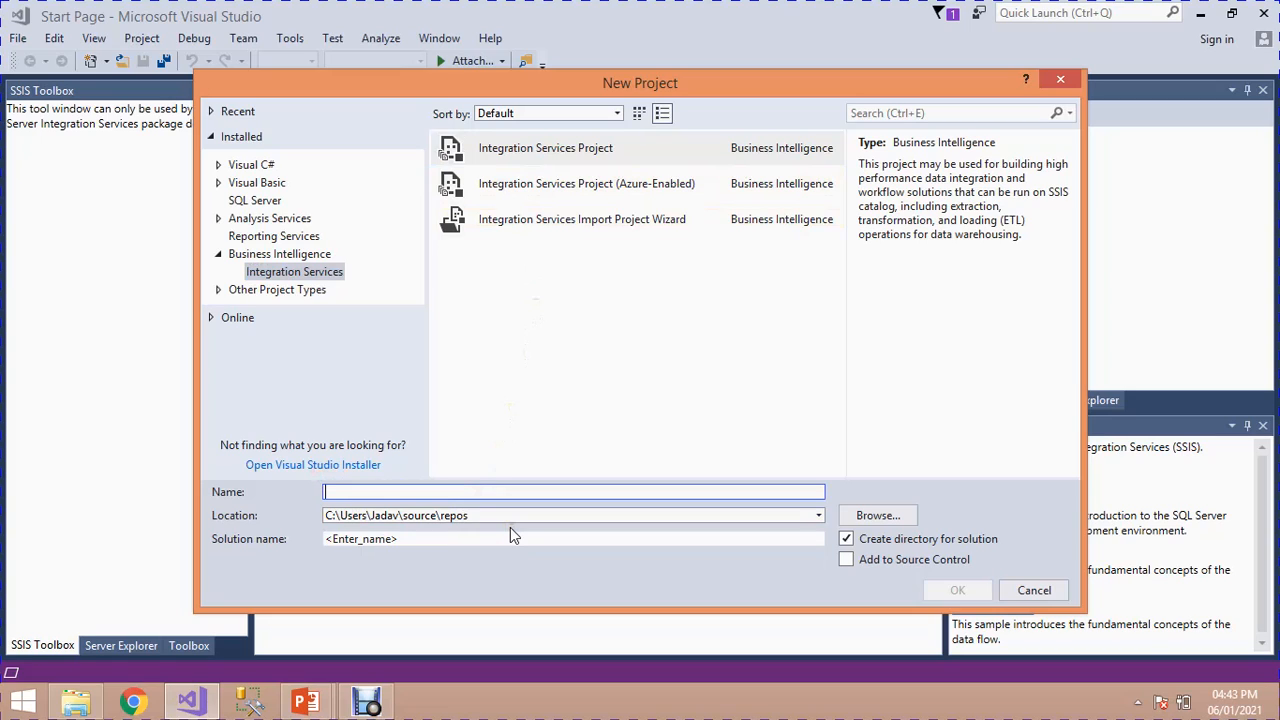
text(DEmo)
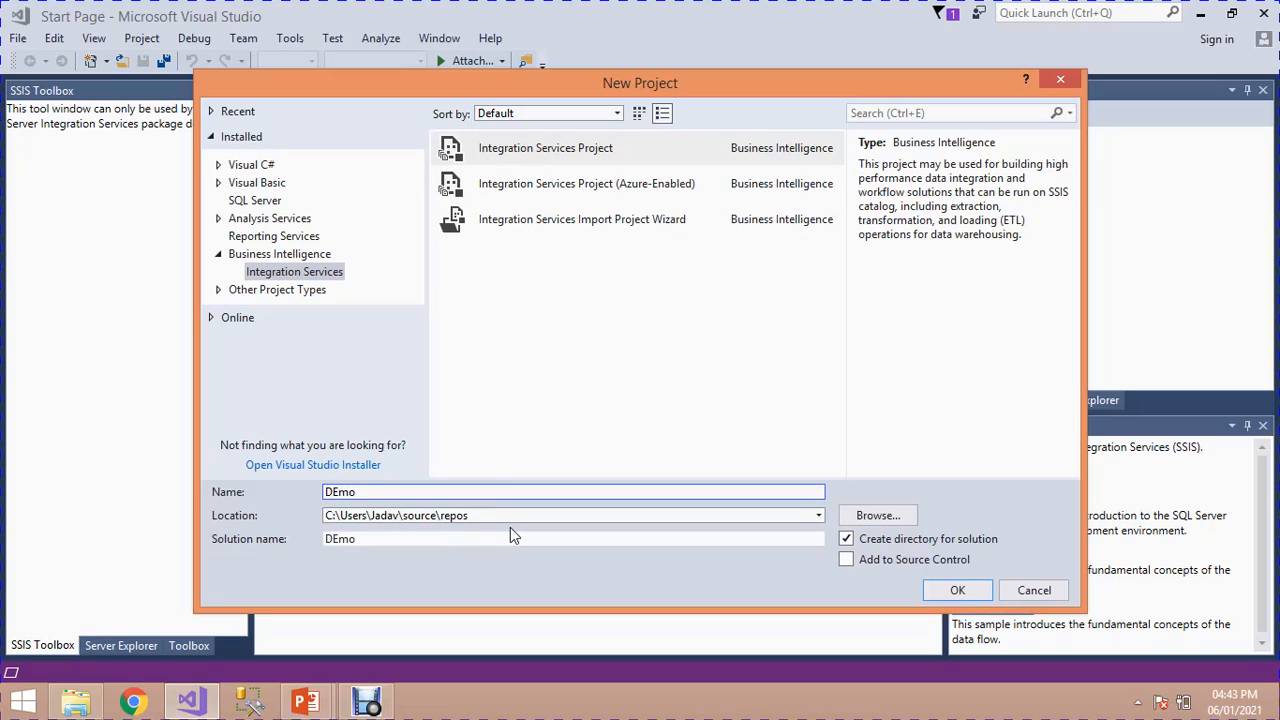
key(BackSpace)
key(BackSpace)
key(BackSpace)
key(BackSpace)
text(Demo_)
key(BackSpace)
key(BackSpace)
key(BackSpace)
key(BackSpace)
key(BackSpace)
text(Falt)
key(BackSpace)
key(BackSpace)
key(BackSpace)
text(lat_Flat)
Step: Set the project location to the Data warehouse Projects folder on drive G: and create the project
click(878, 515)
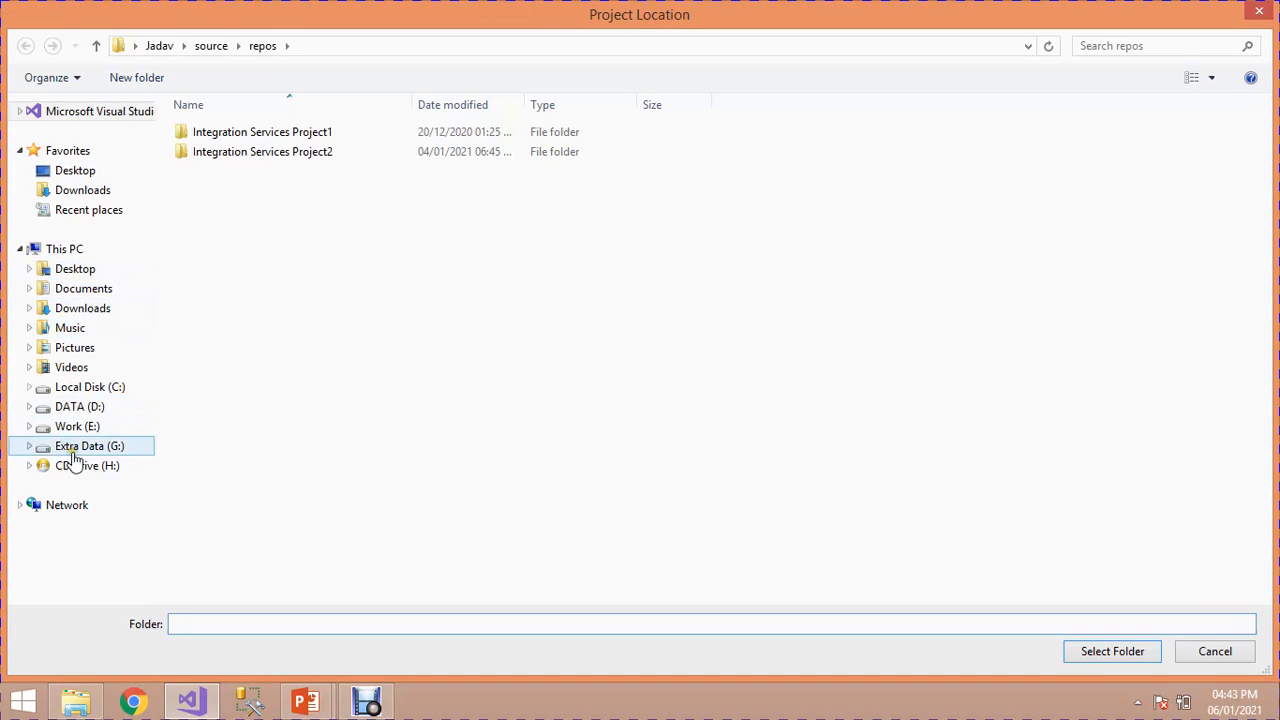
click(80, 447)
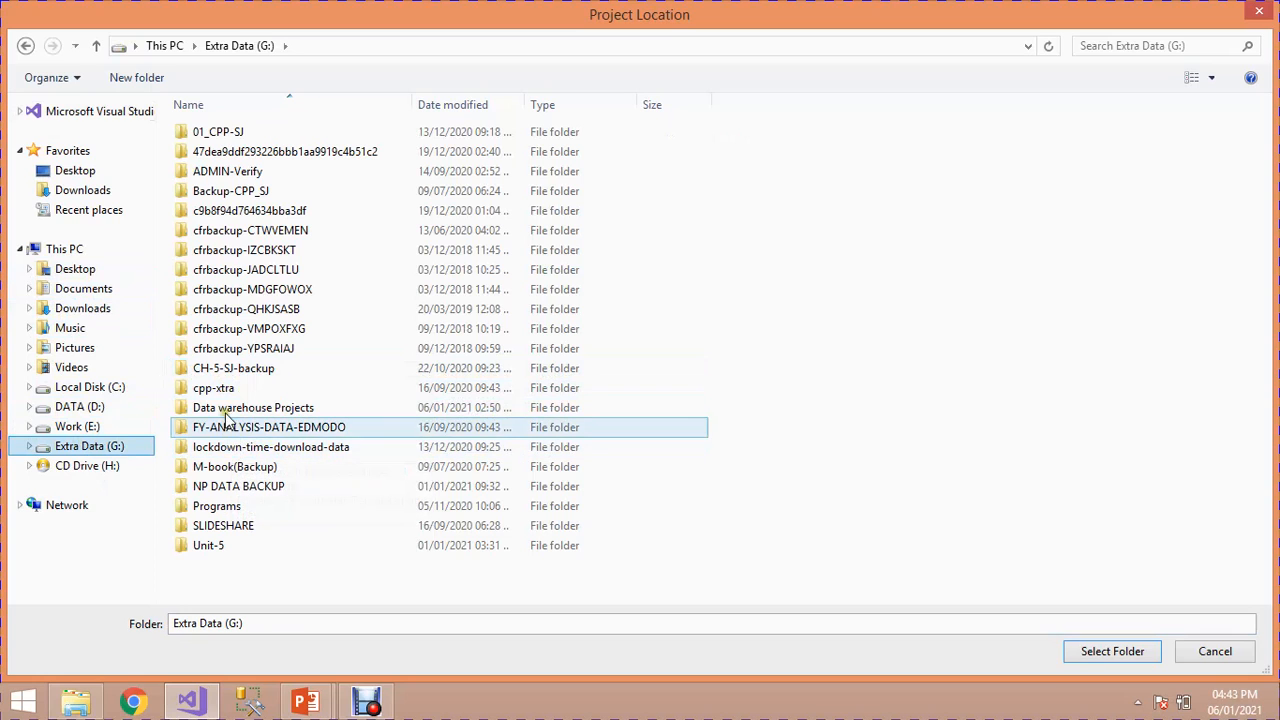
double_click(225, 408)
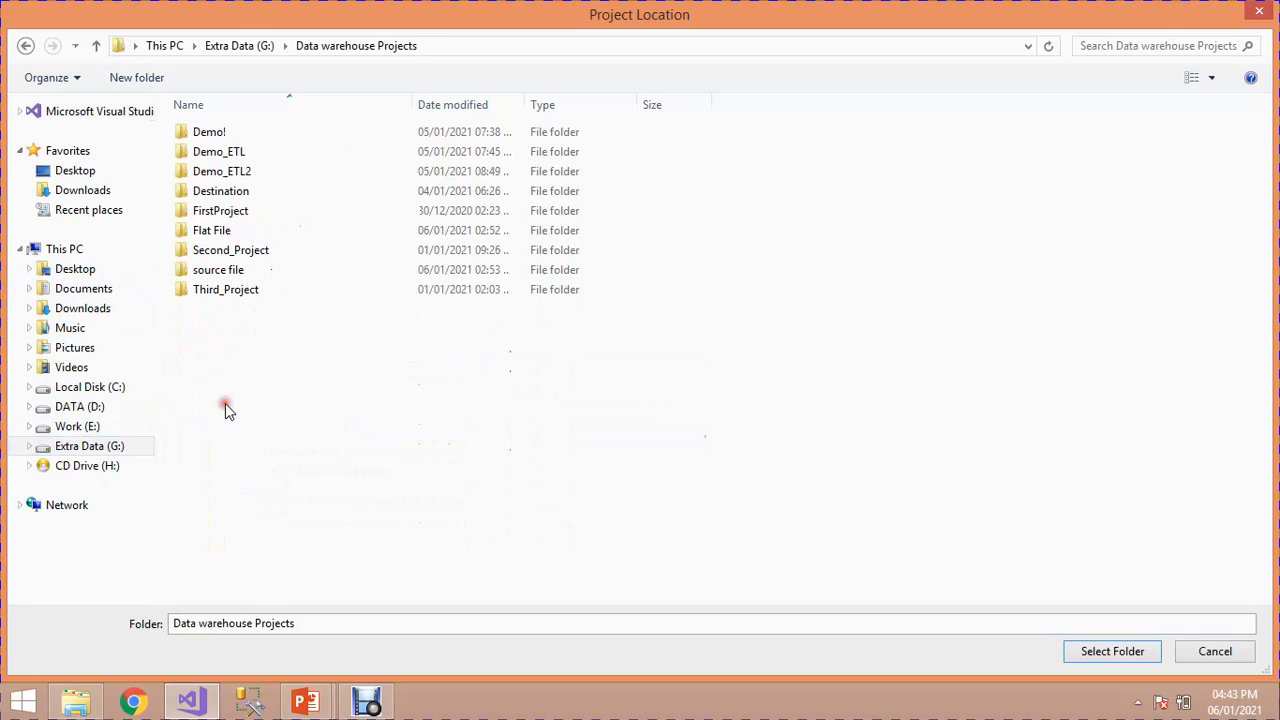
click(264, 47)
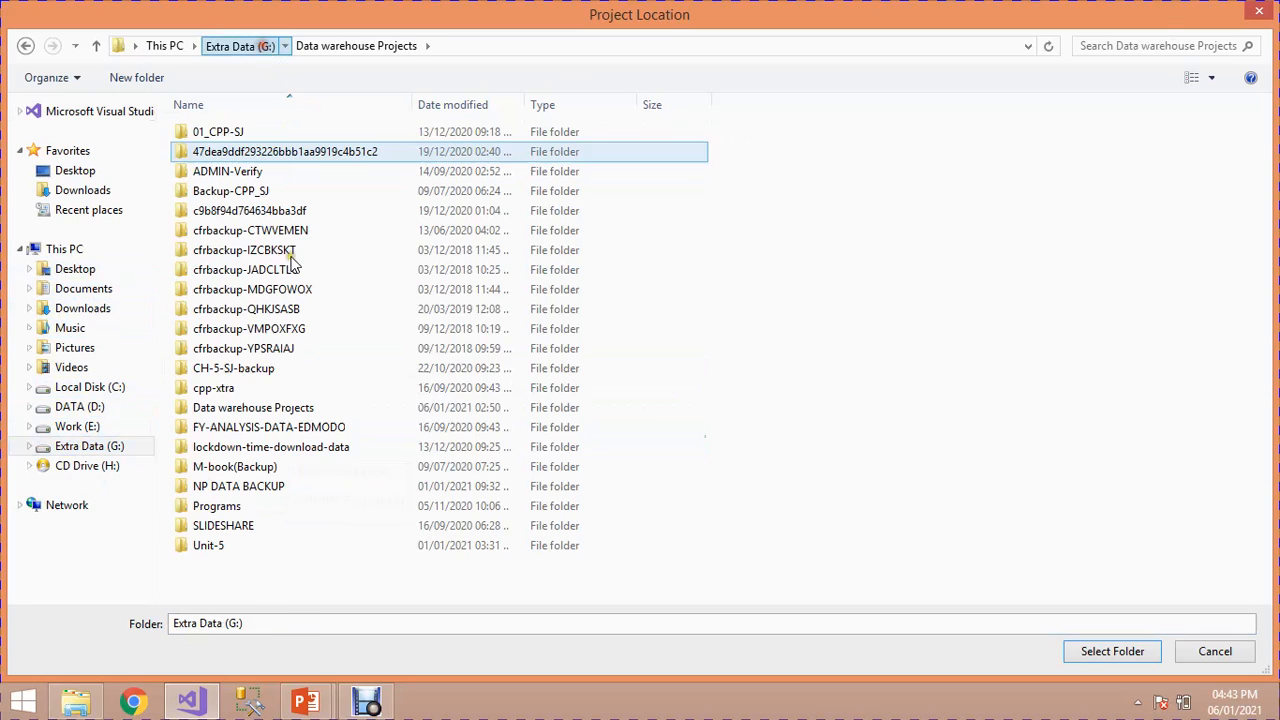
click(240, 410)
click(1115, 652)
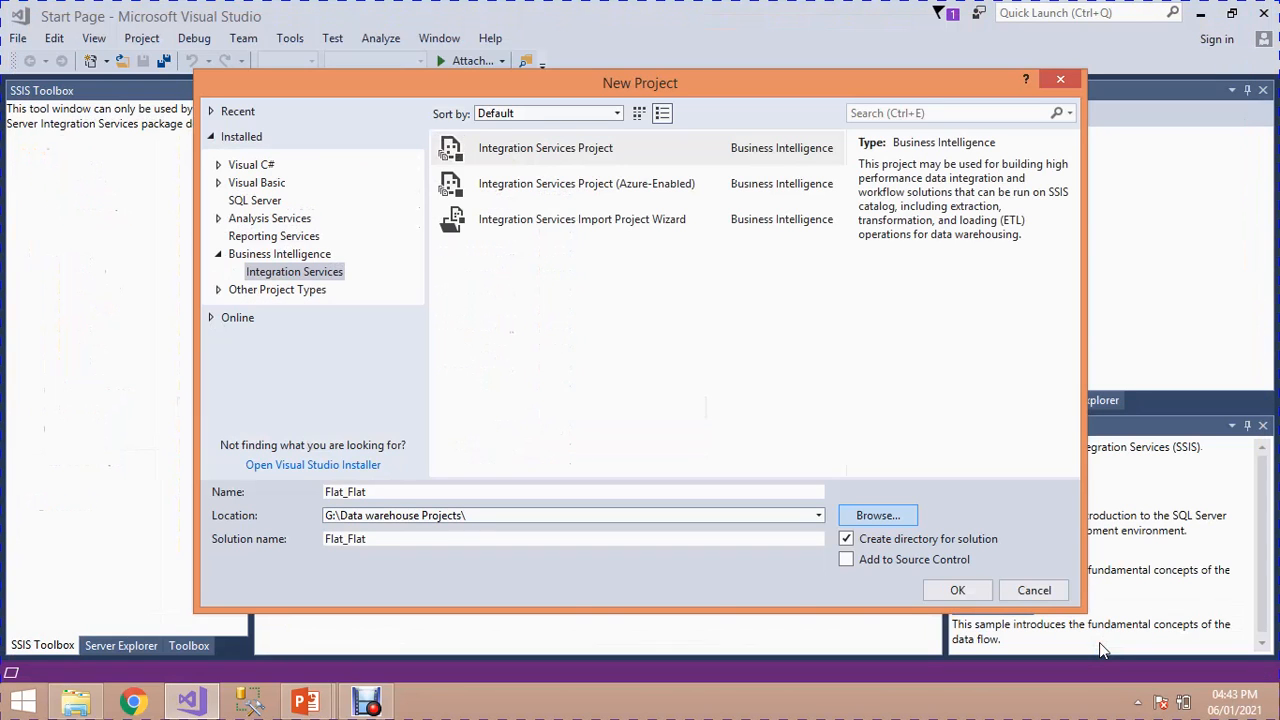
click(948, 592)
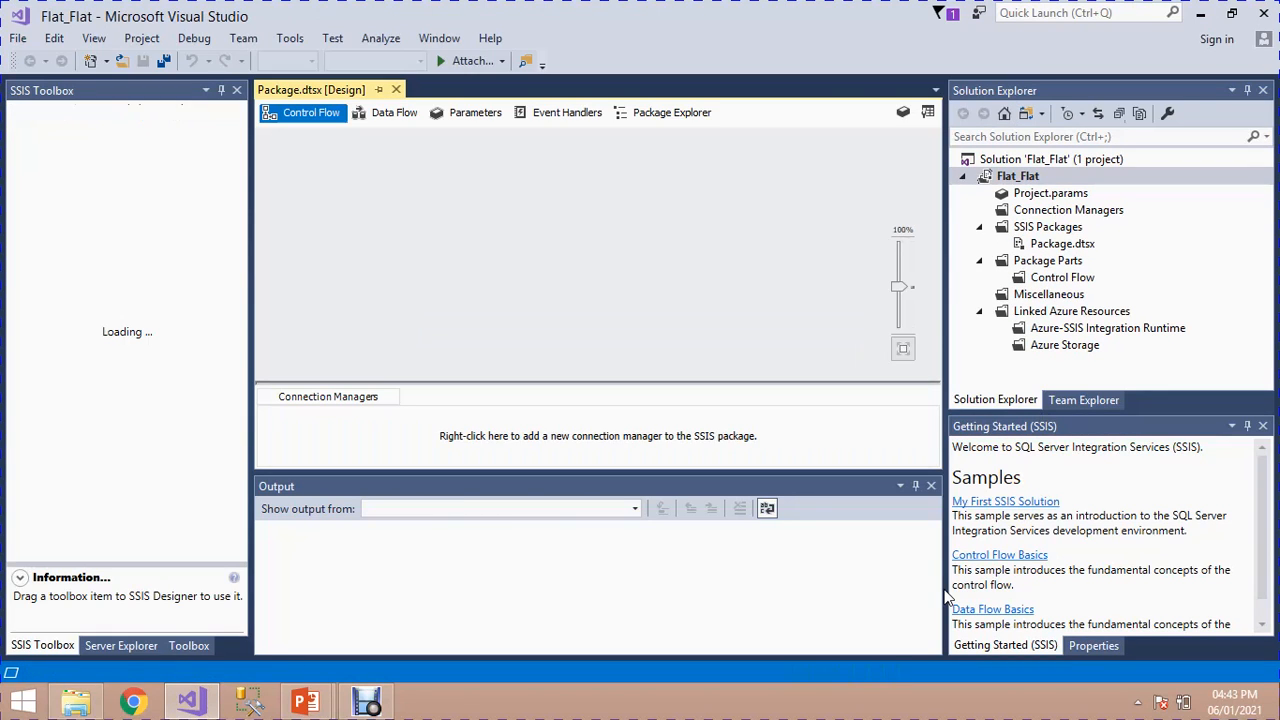
Step: Rename the SSIS package Package.dtsx as Flat.dtsx
click(1042, 246)
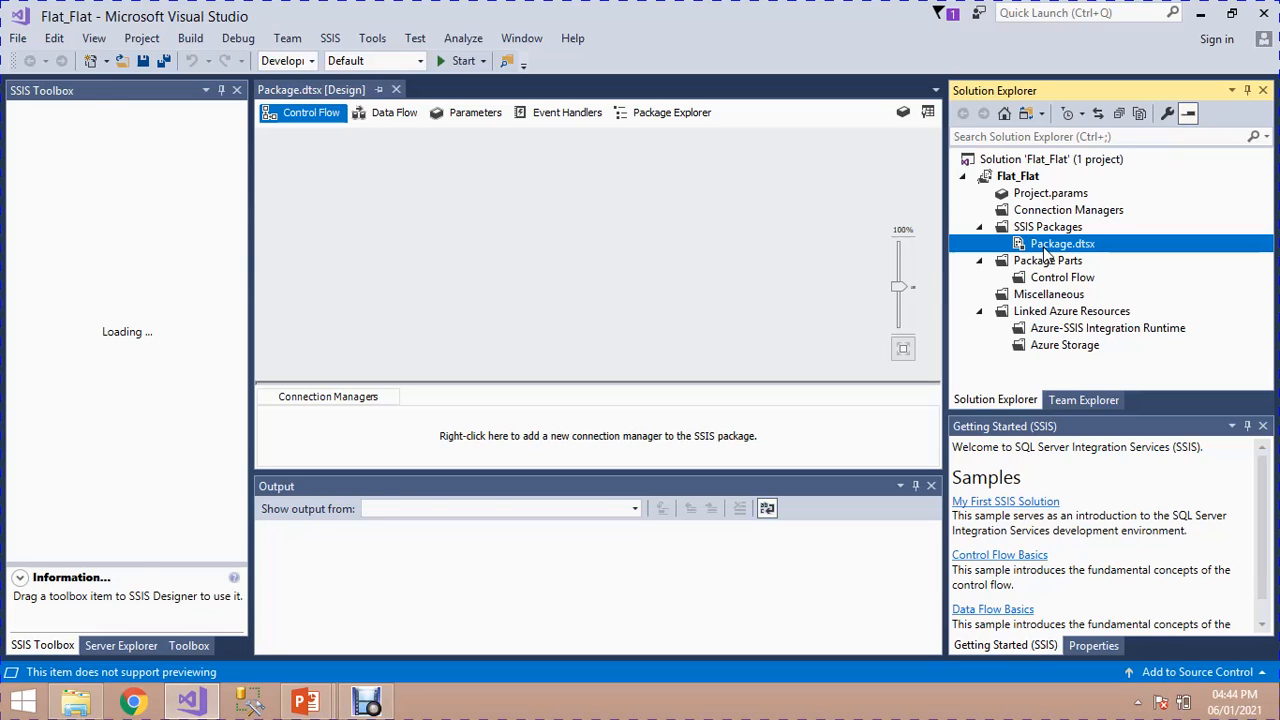
right_click(1044, 248)
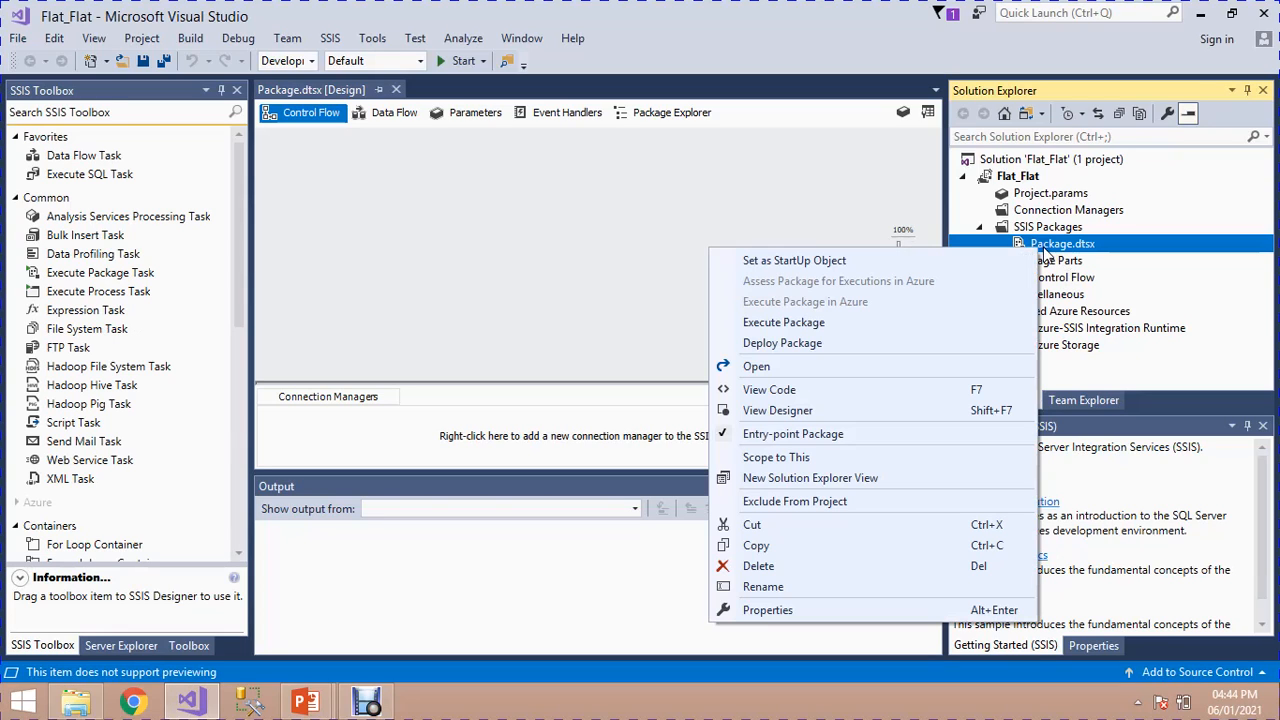
click(823, 586)
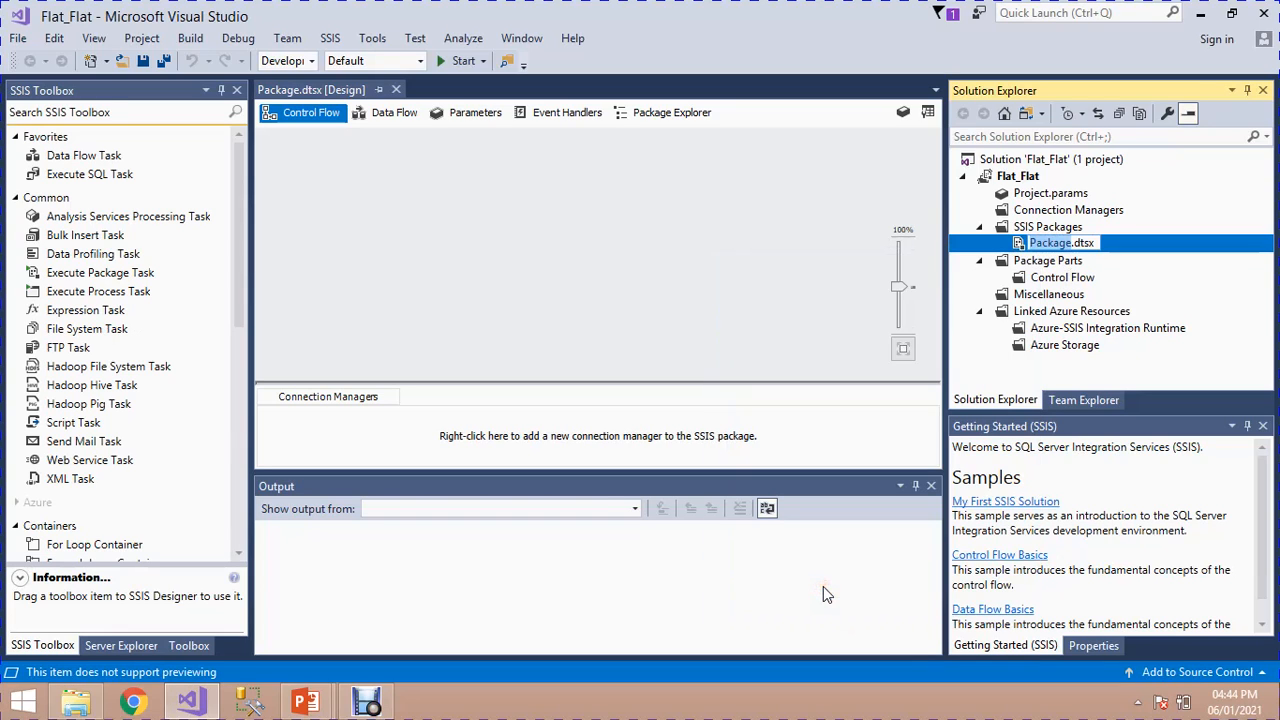
key(BackSpace)
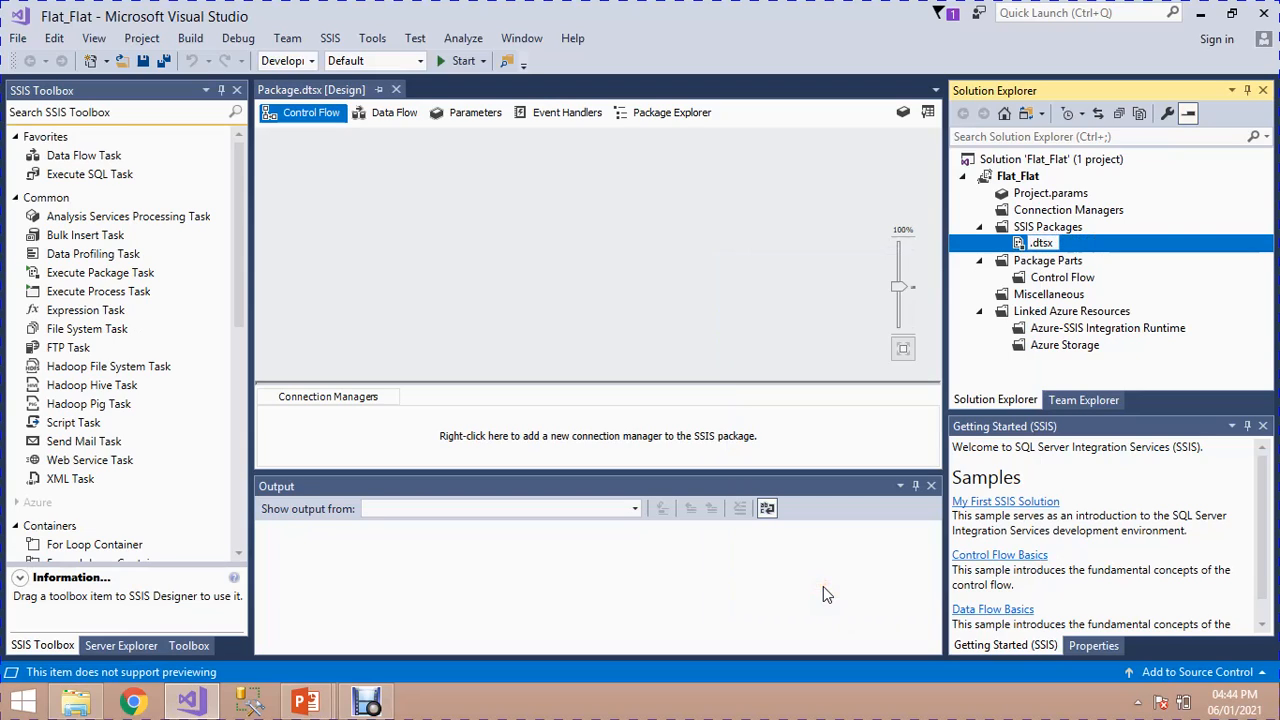
text(Flat)
click(860, 283)
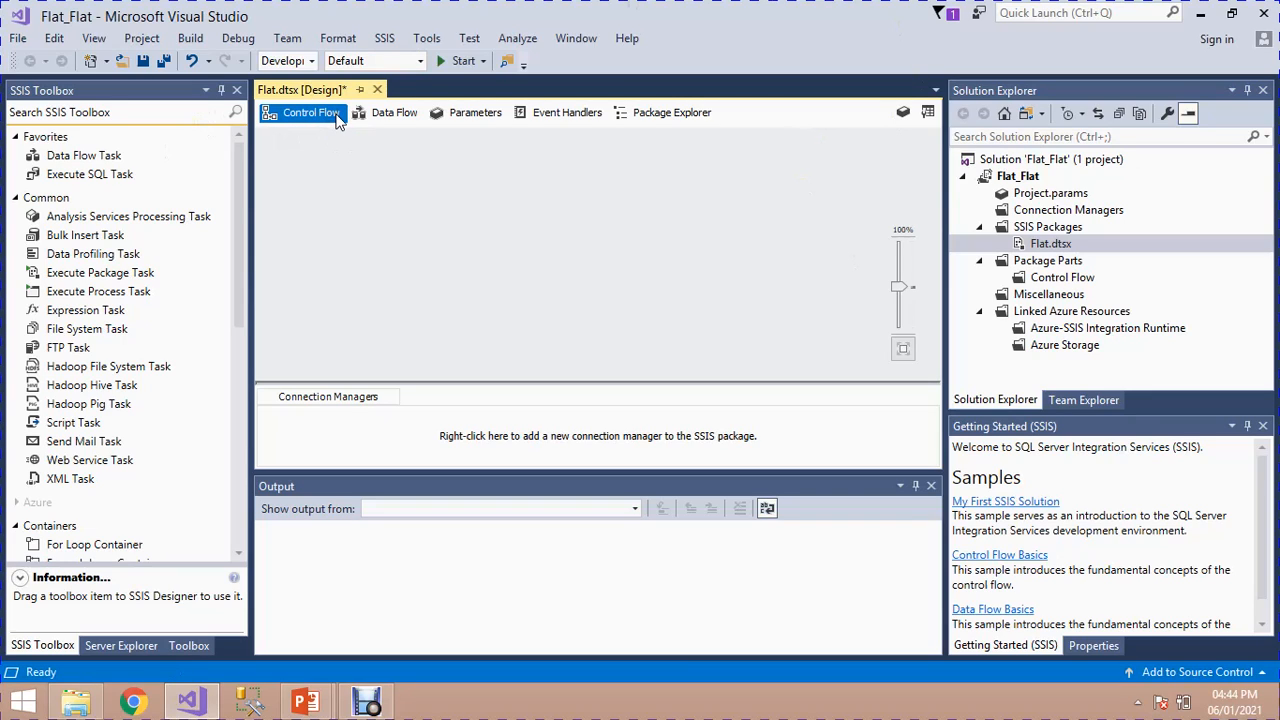
Step: Add a Data Flow Task to the package's control flow and open it for editing
click(107, 155)
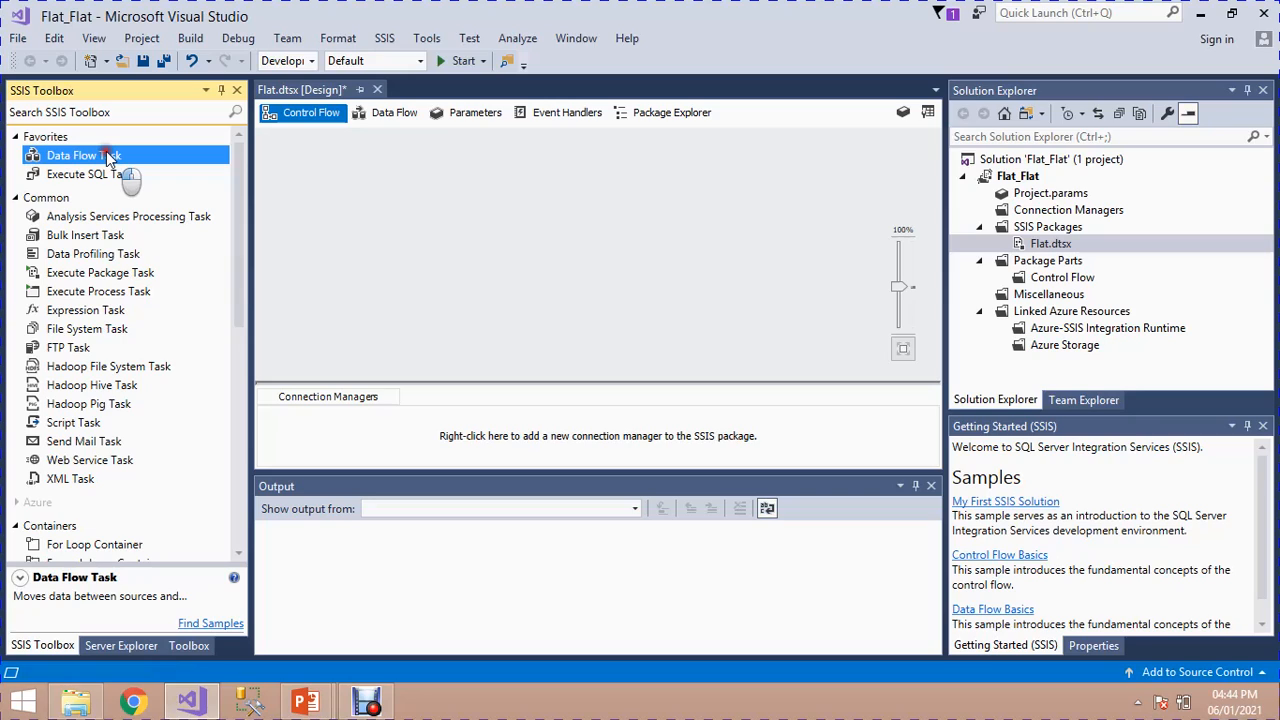
double_click(107, 155)
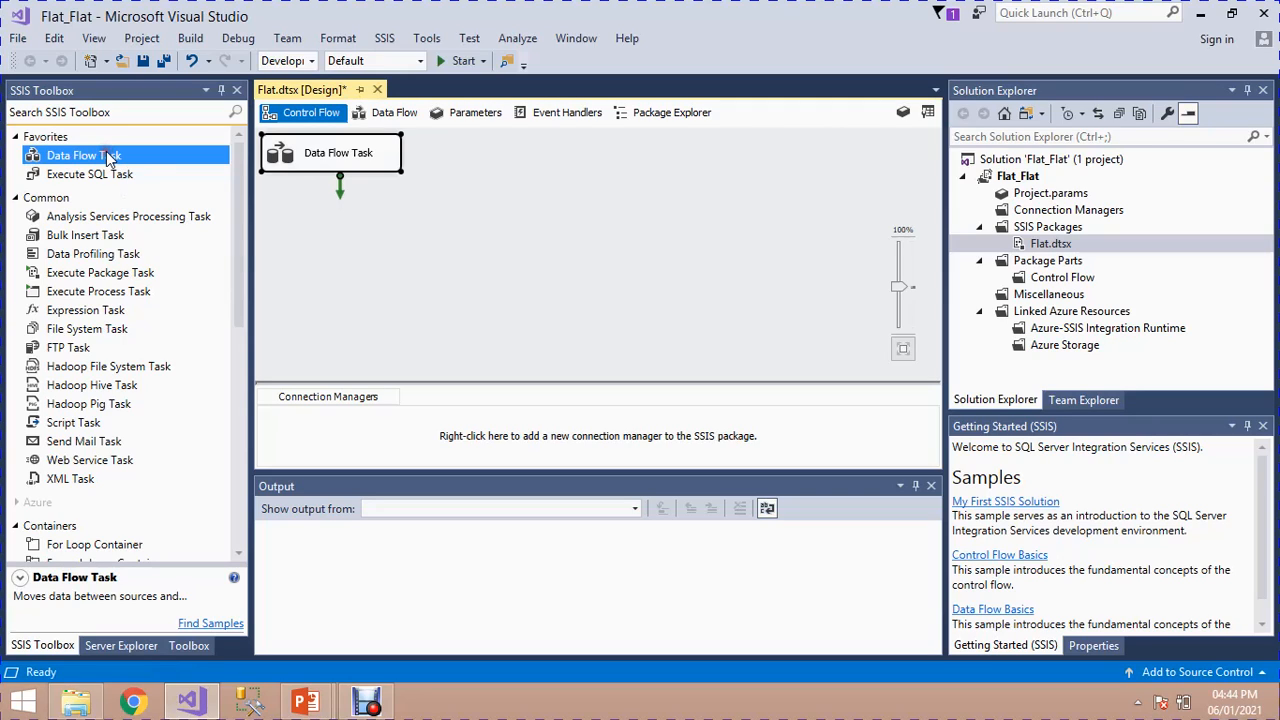
double_click(314, 150)
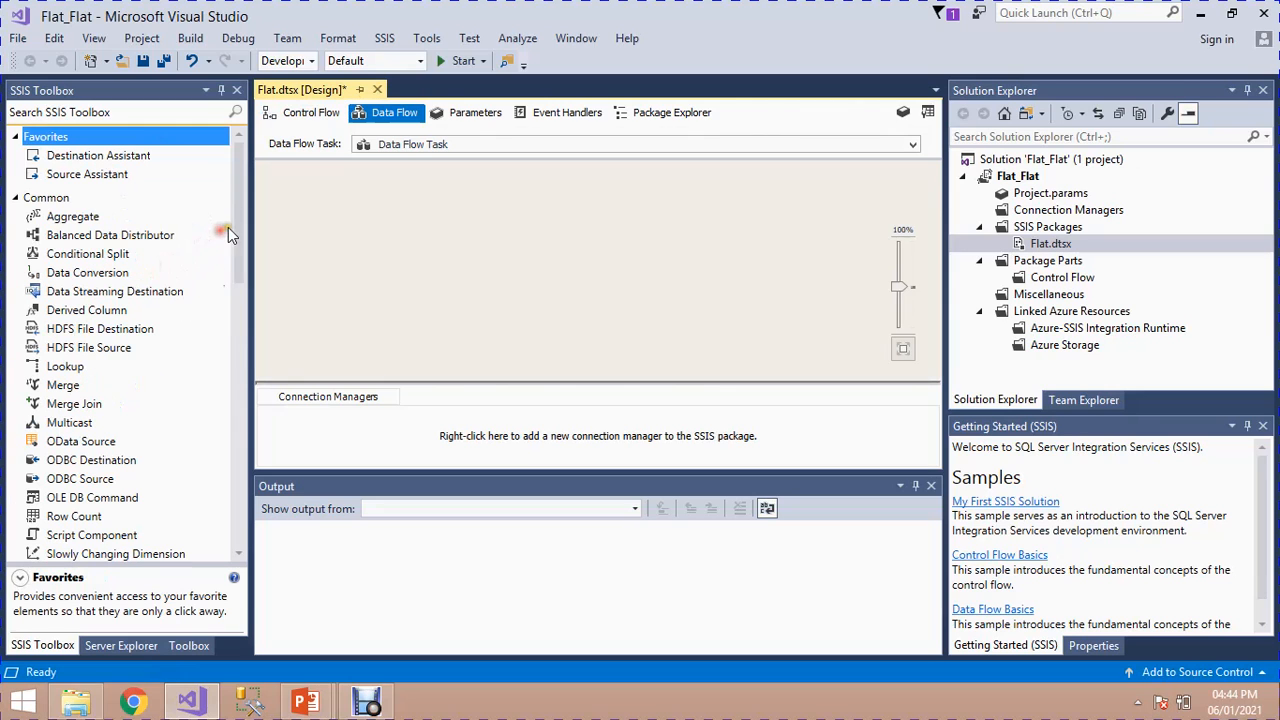
Step: Add a Flat File Source to the data flow
click(236, 221)
drag(236, 221, 226, 412)
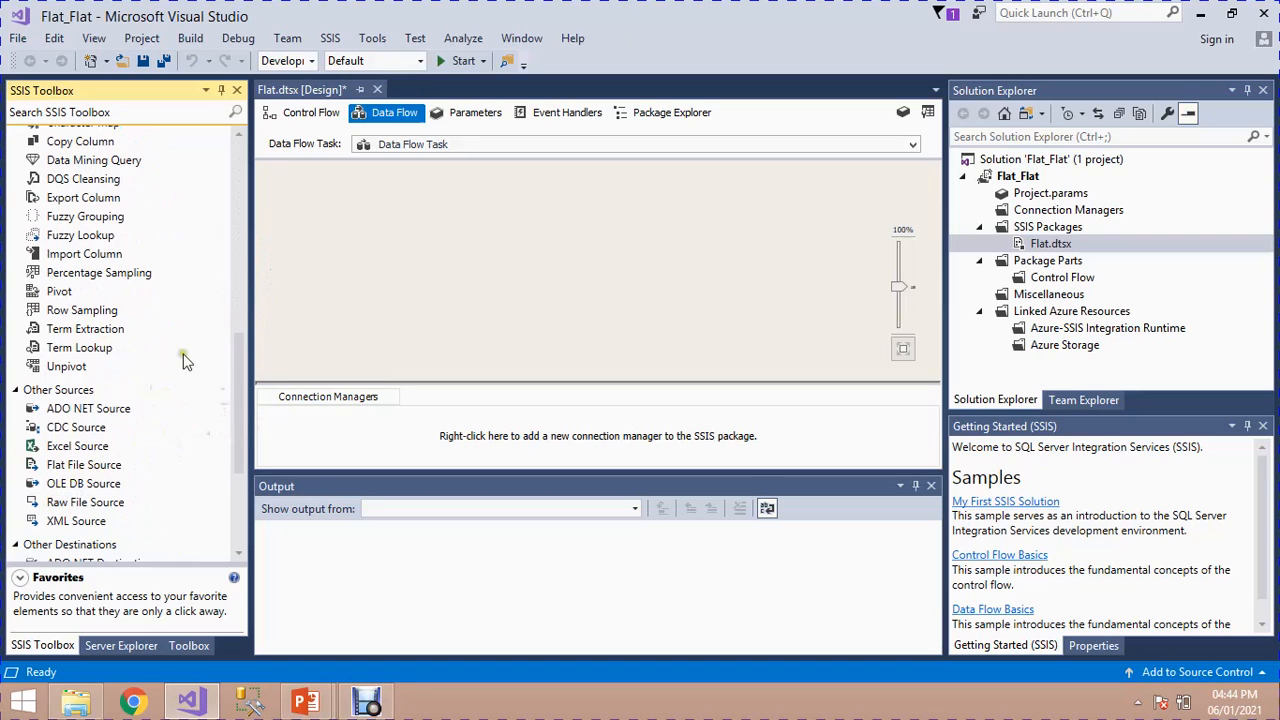
drag(240, 390, 240, 444)
click(64, 224)
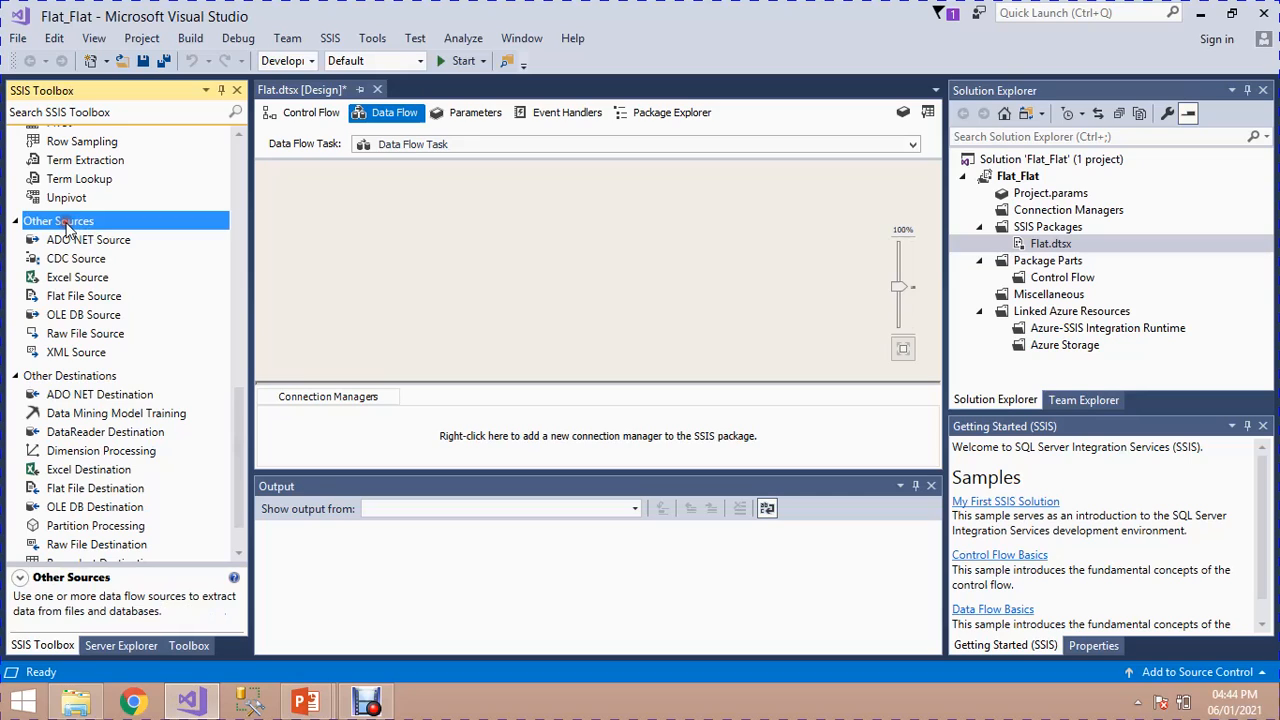
drag(82, 298, 80, 305)
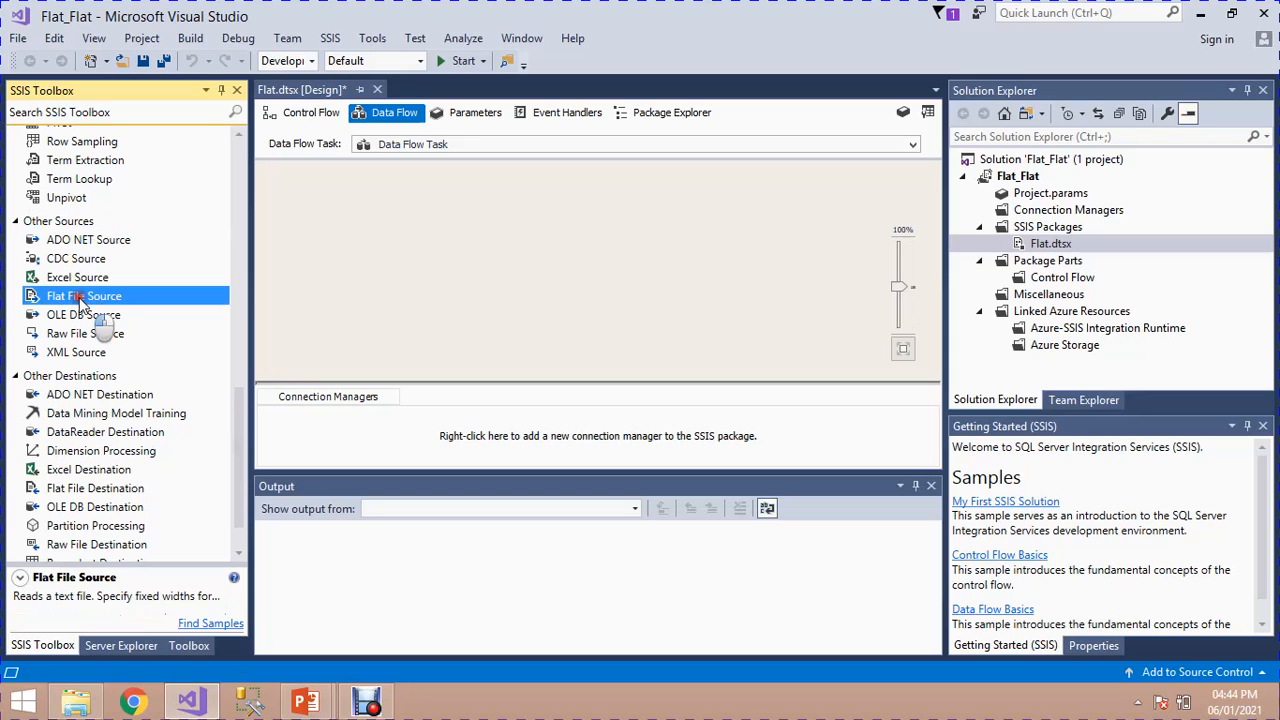
double_click(137, 298)
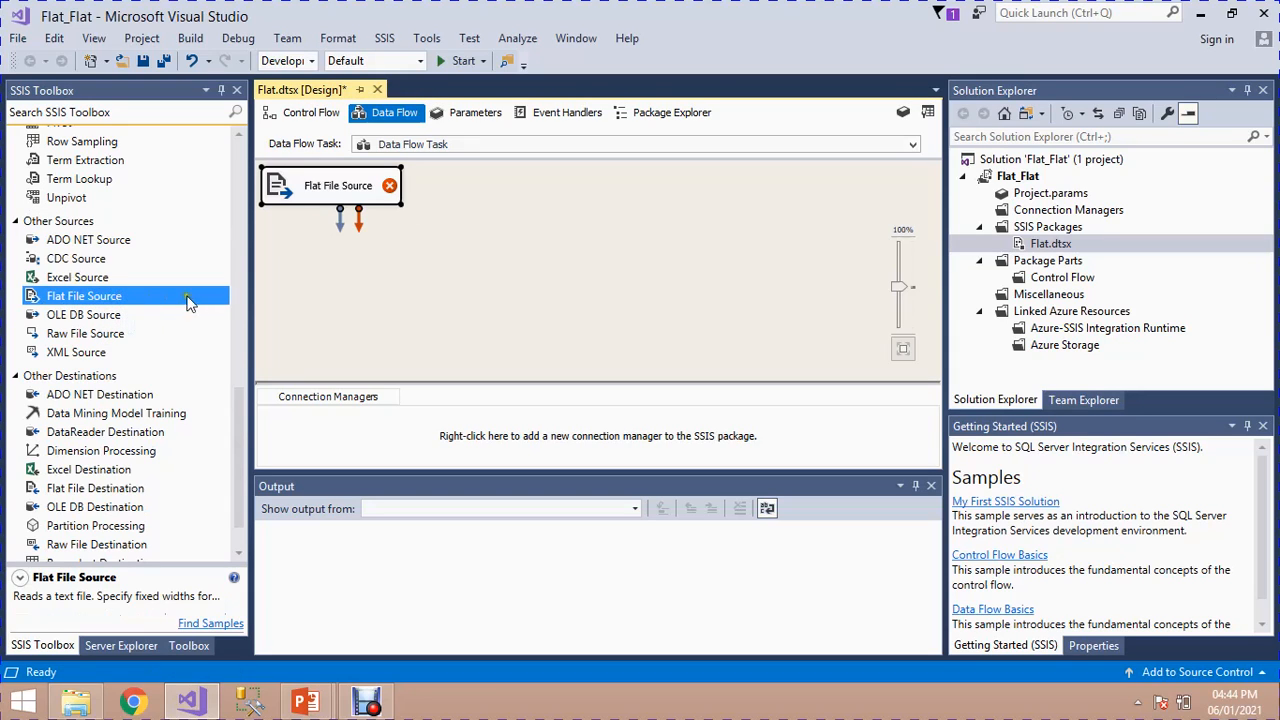
Step: Add a Flat File Destination to the data flow and arrange it directly below the Flat File Source
drag(236, 404, 246, 450)
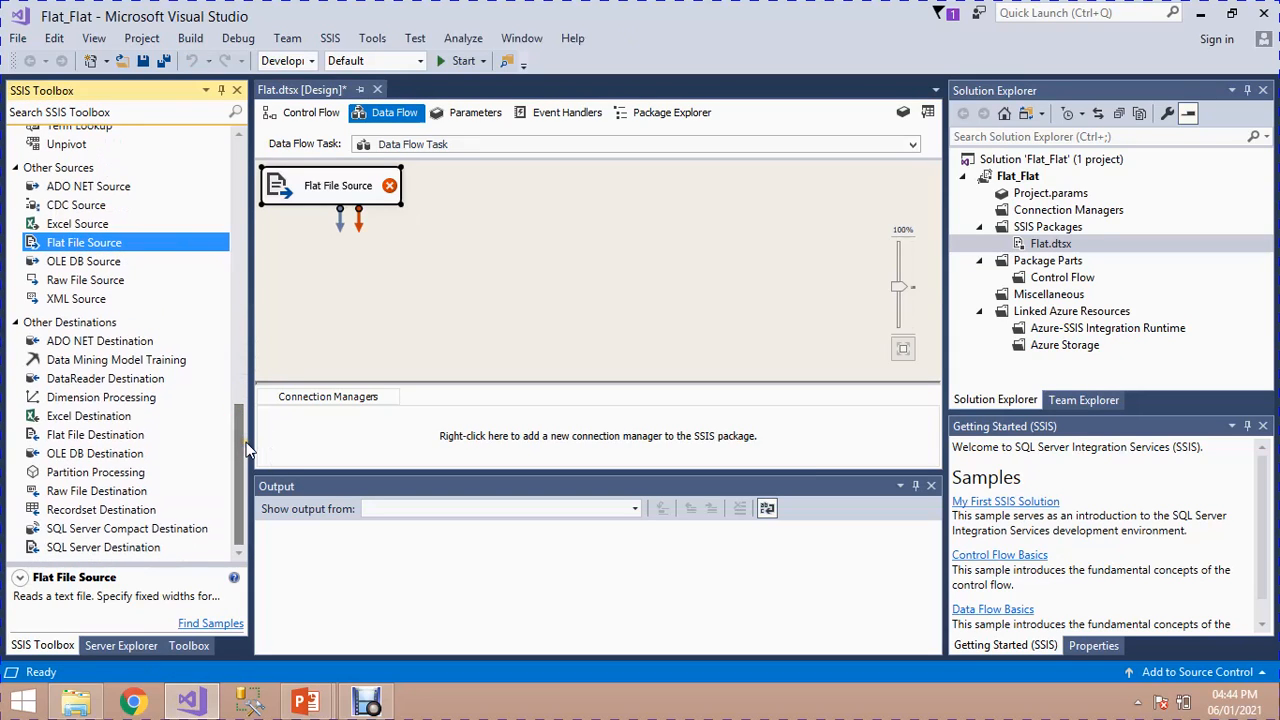
double_click(85, 438)
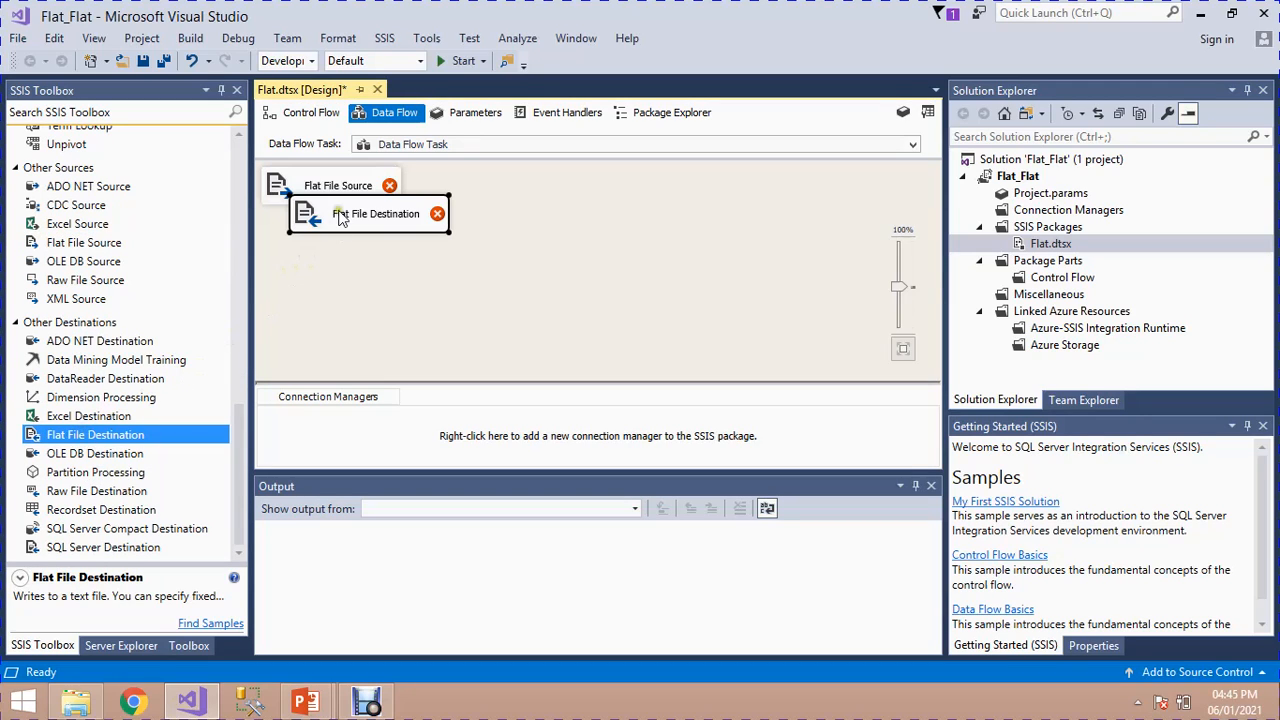
drag(340, 218, 378, 313)
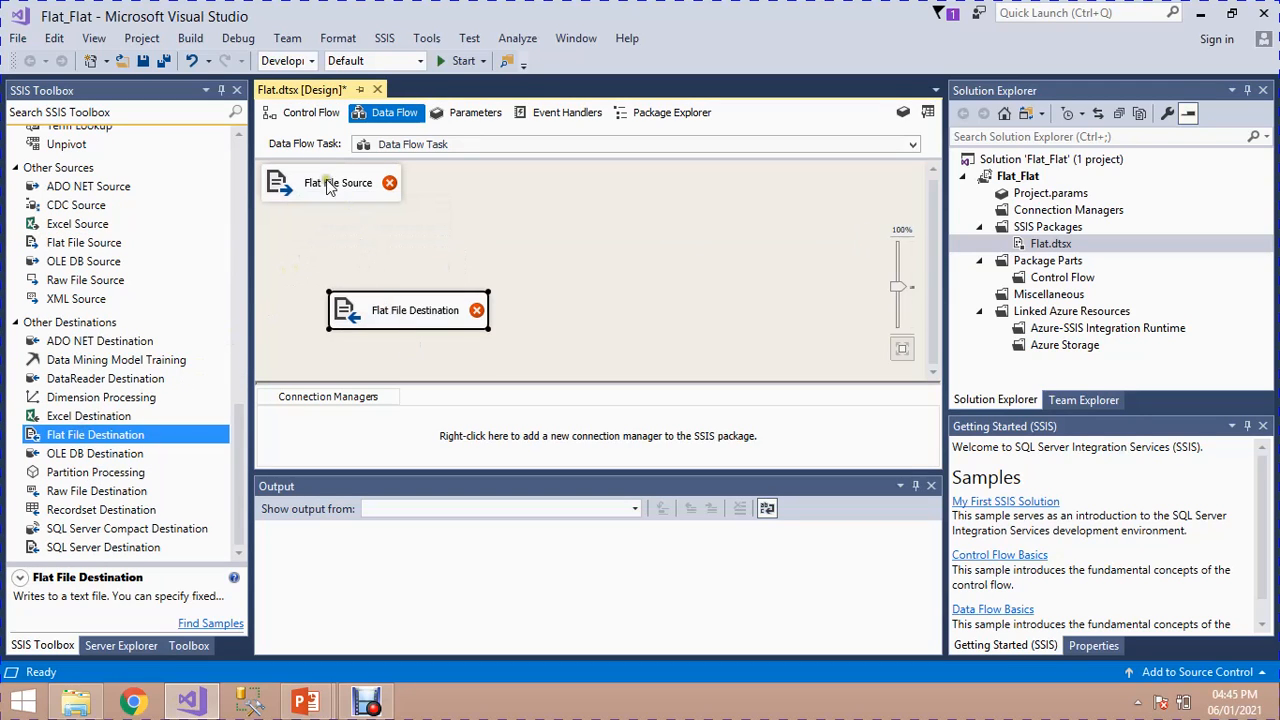
drag(330, 188, 414, 208)
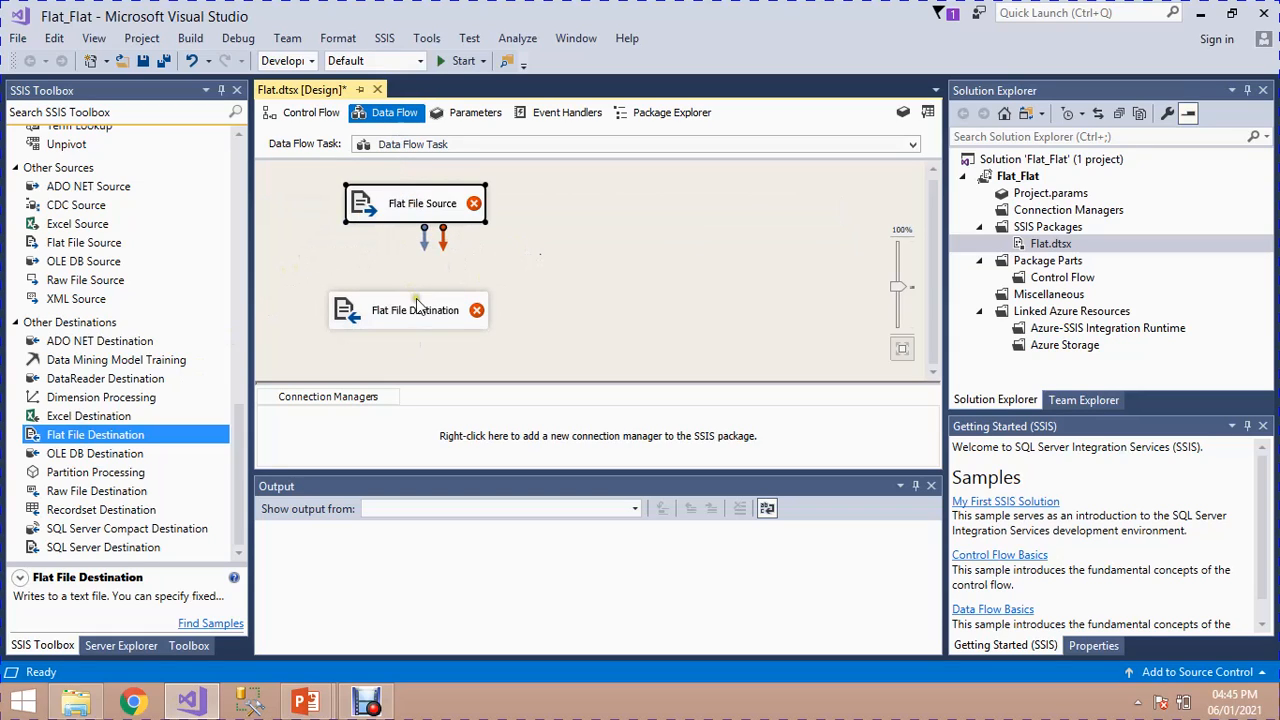
drag(406, 305, 422, 303)
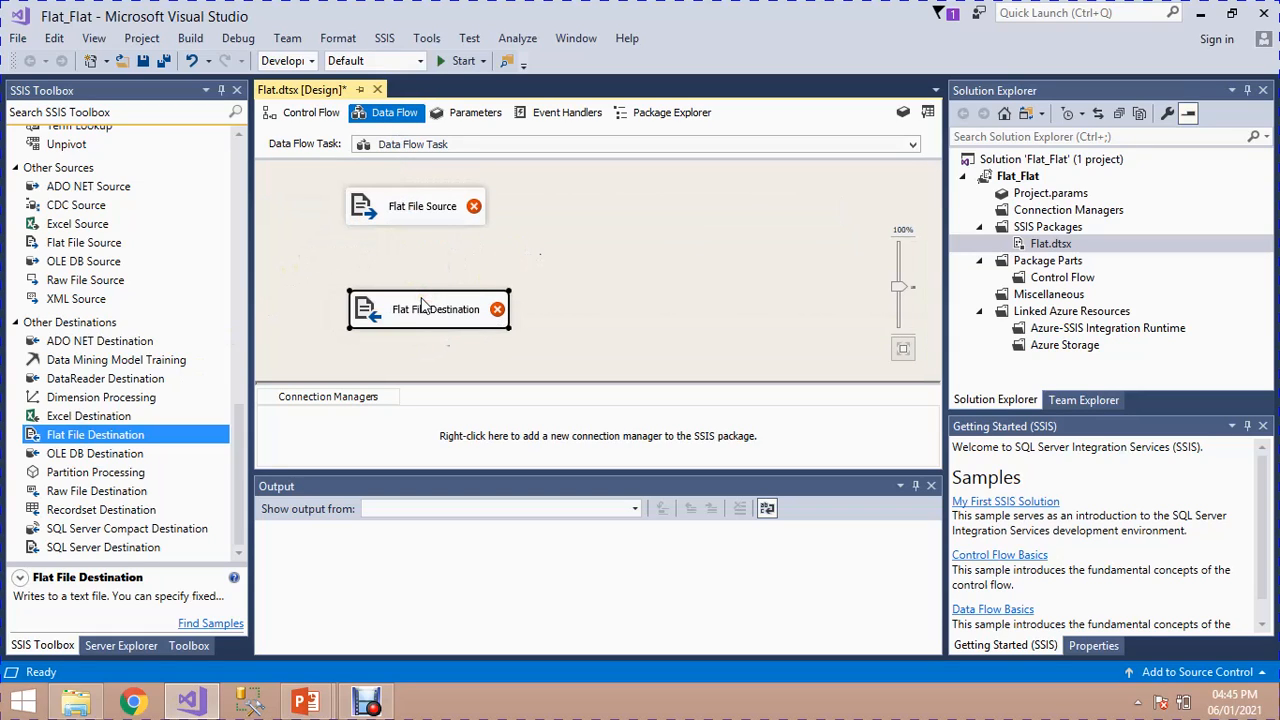
Step: Connect the Flat File Source's regular data output to the Flat File Destination
click(404, 199)
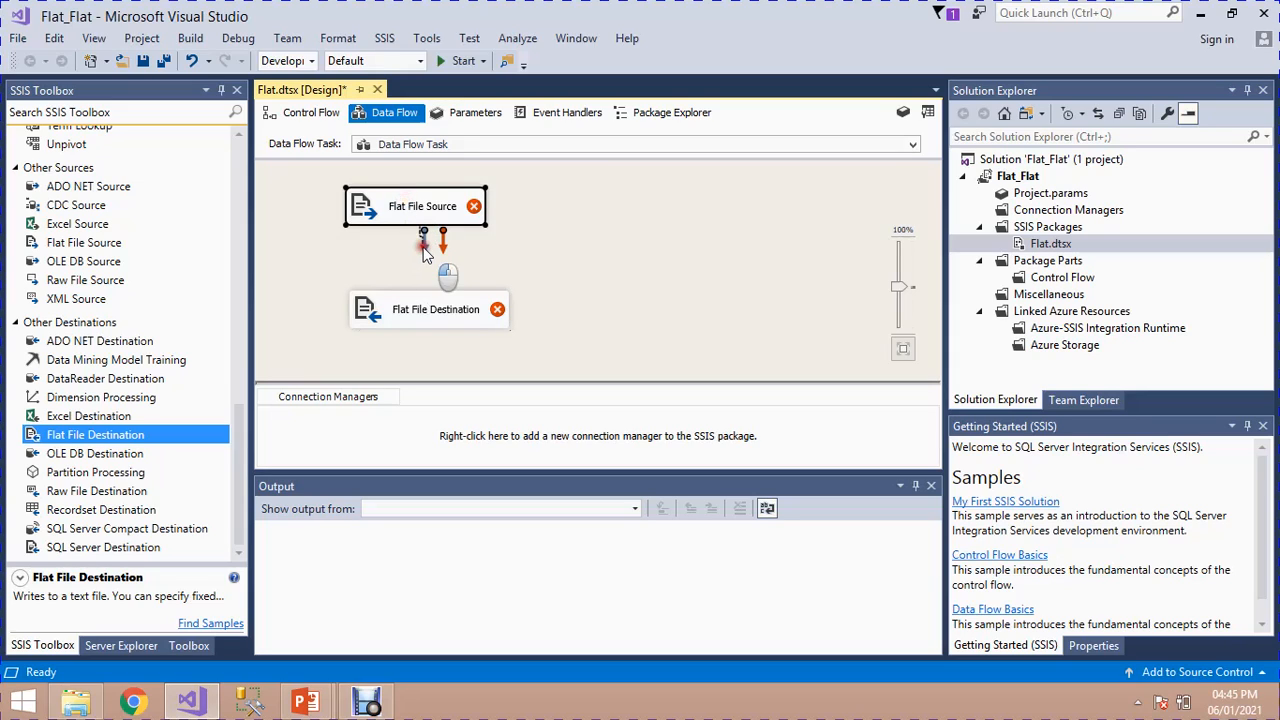
drag(423, 245, 418, 296)
click(539, 209)
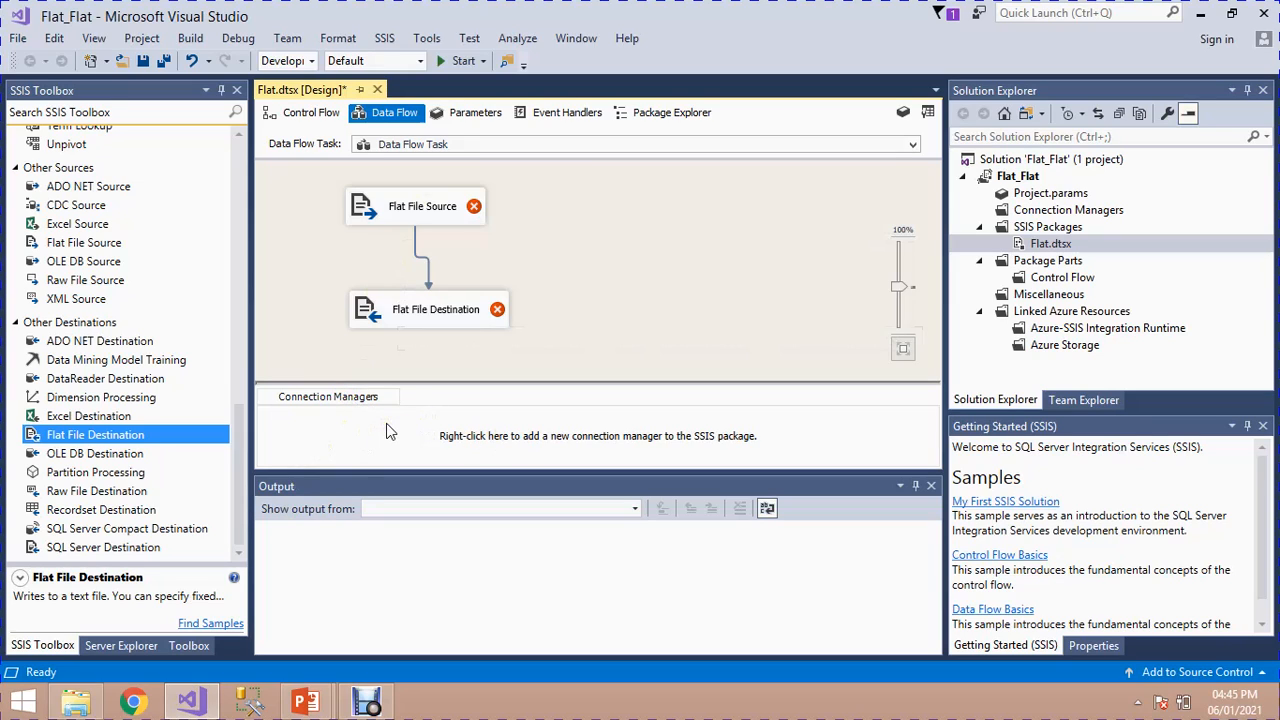
Step: Create a new flat file connection manager for the Flat File Source, using the data-source text file in the Flat File folder
click(406, 208)
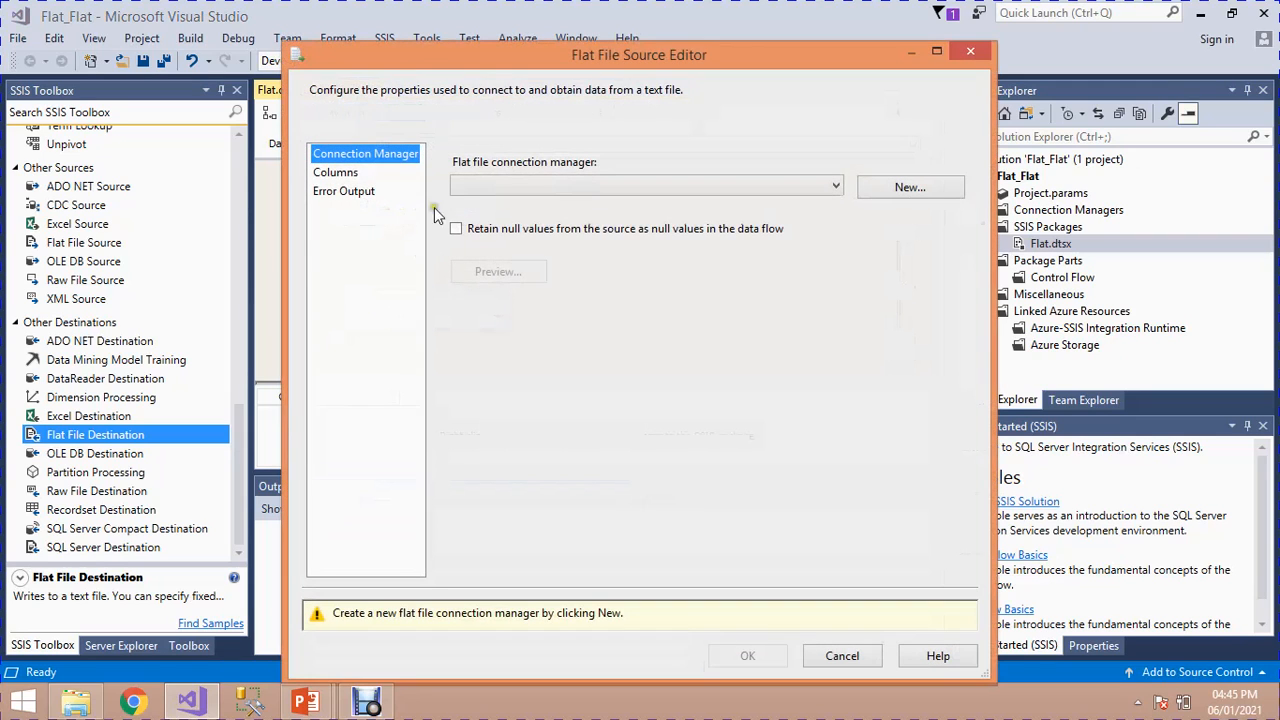
click(938, 189)
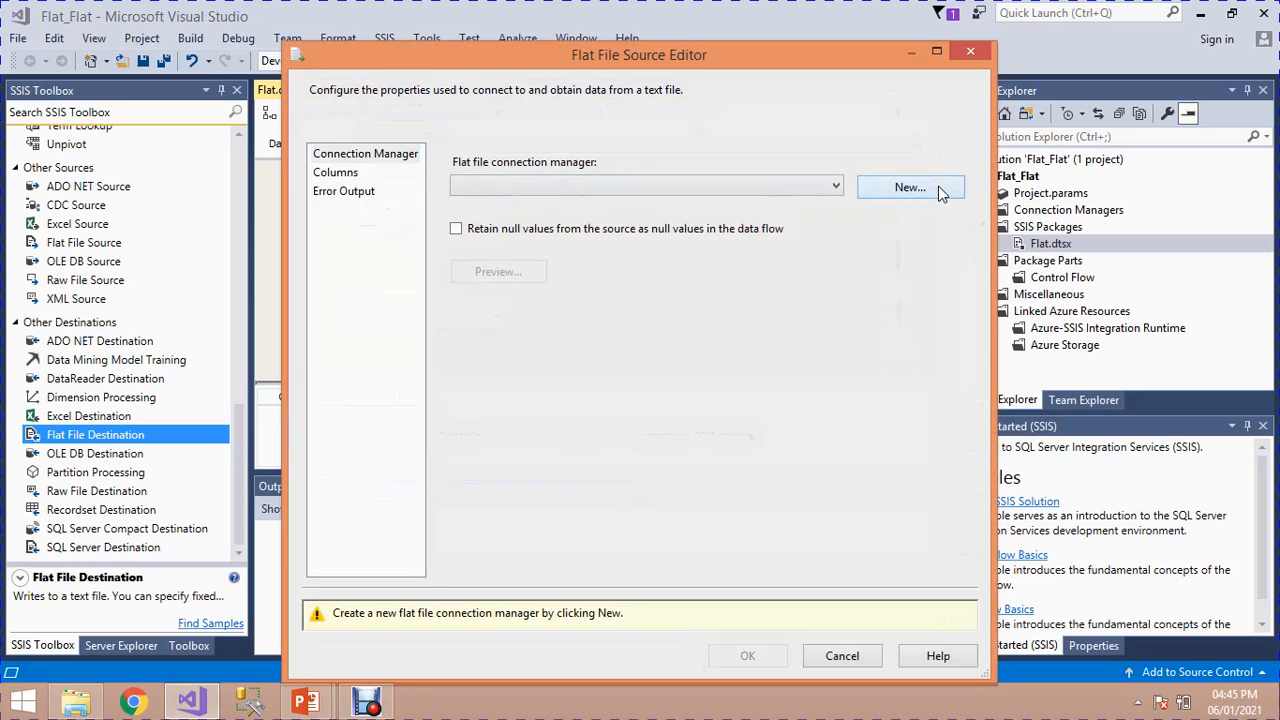
click(872, 192)
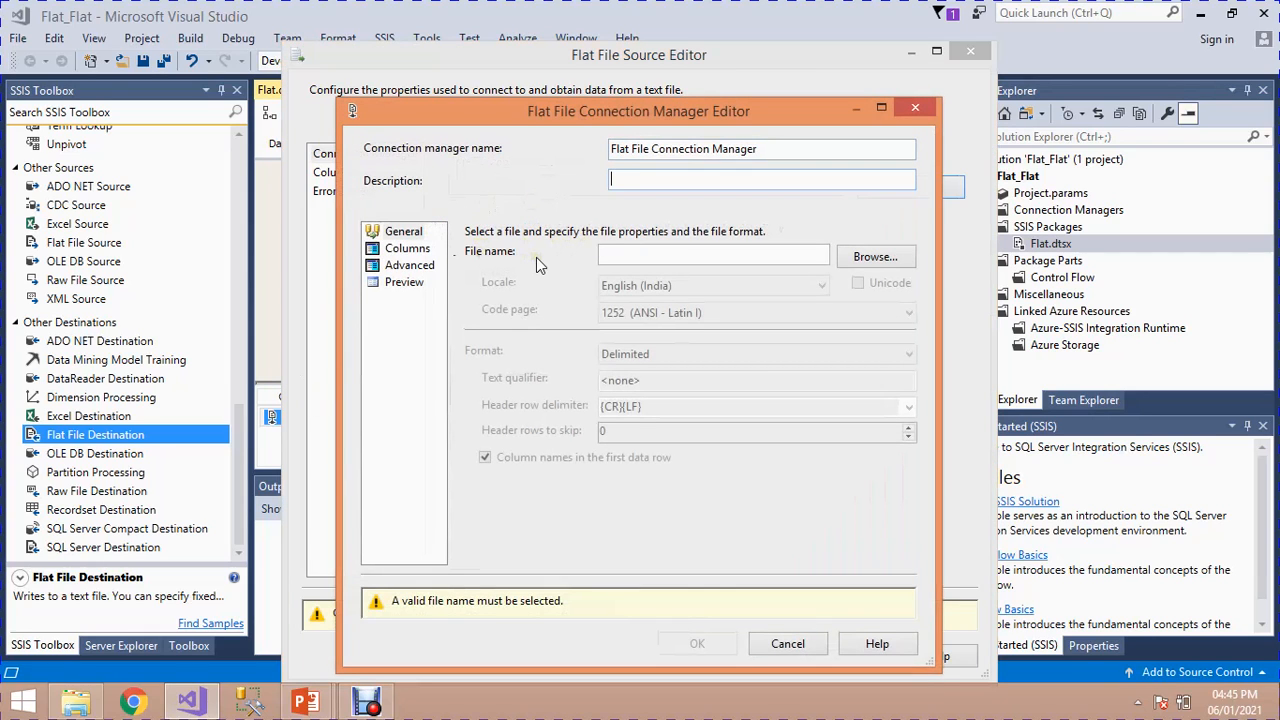
click(876, 257)
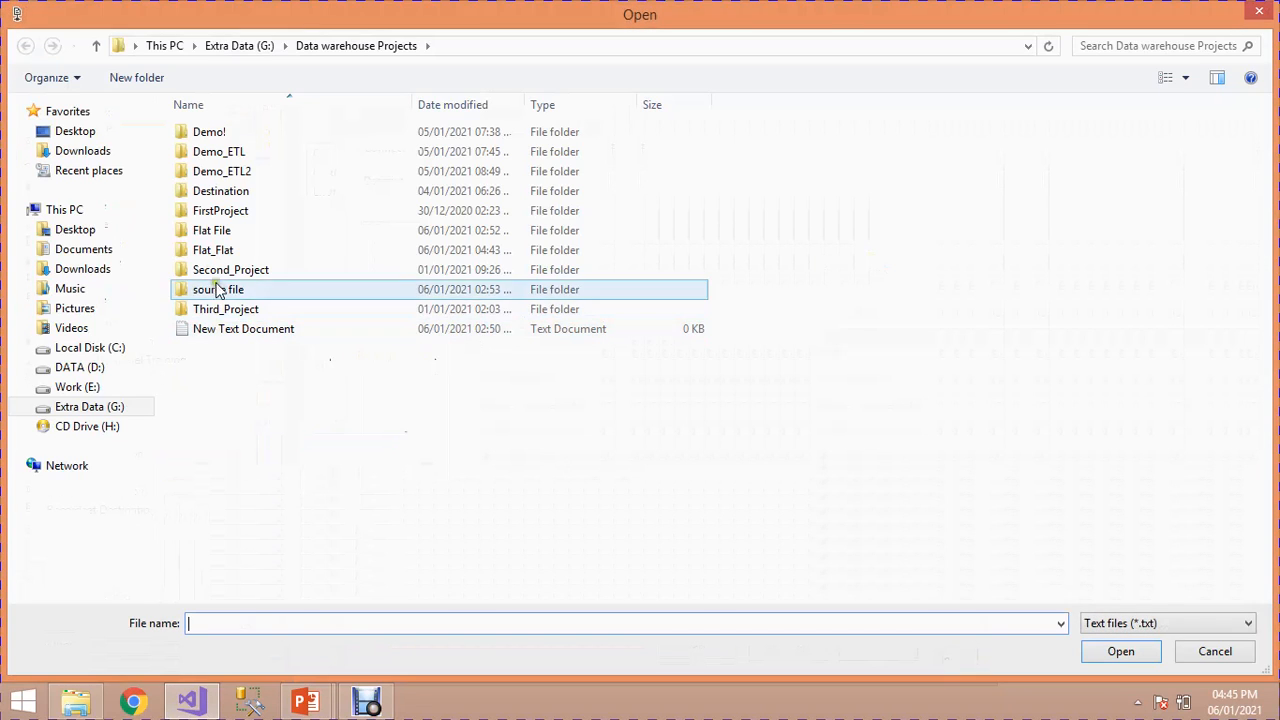
double_click(206, 252)
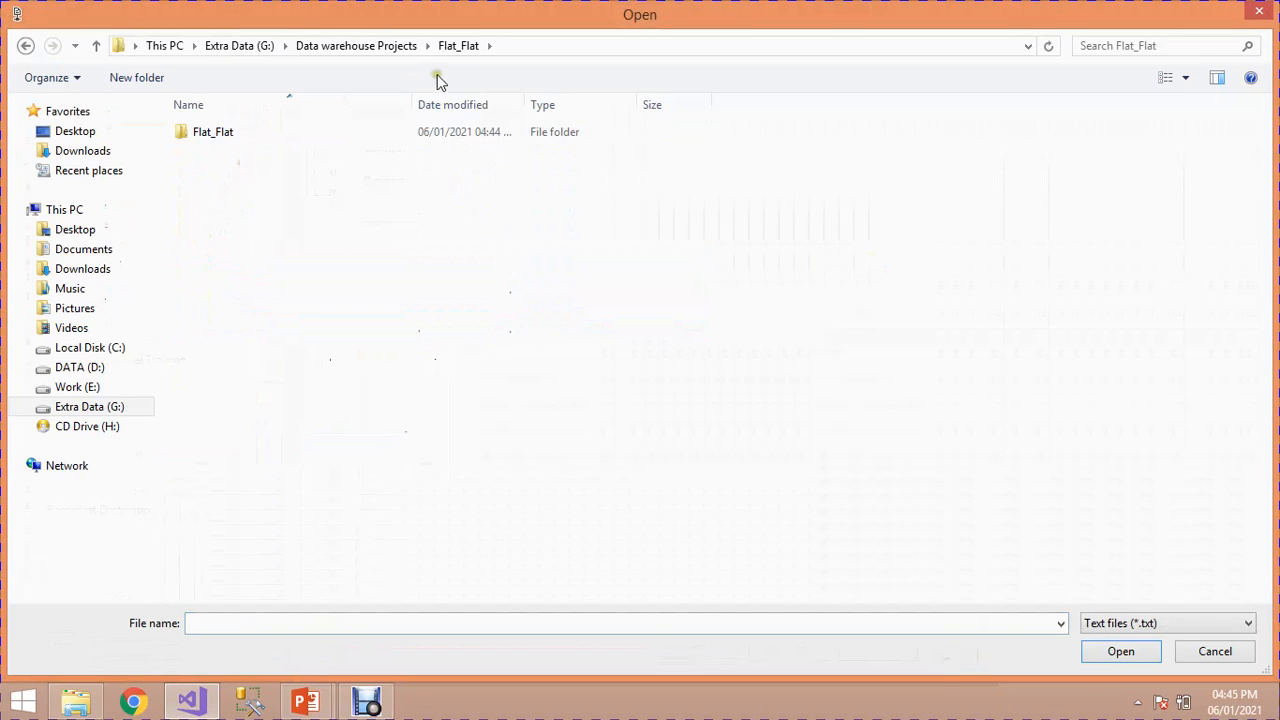
click(398, 46)
double_click(232, 229)
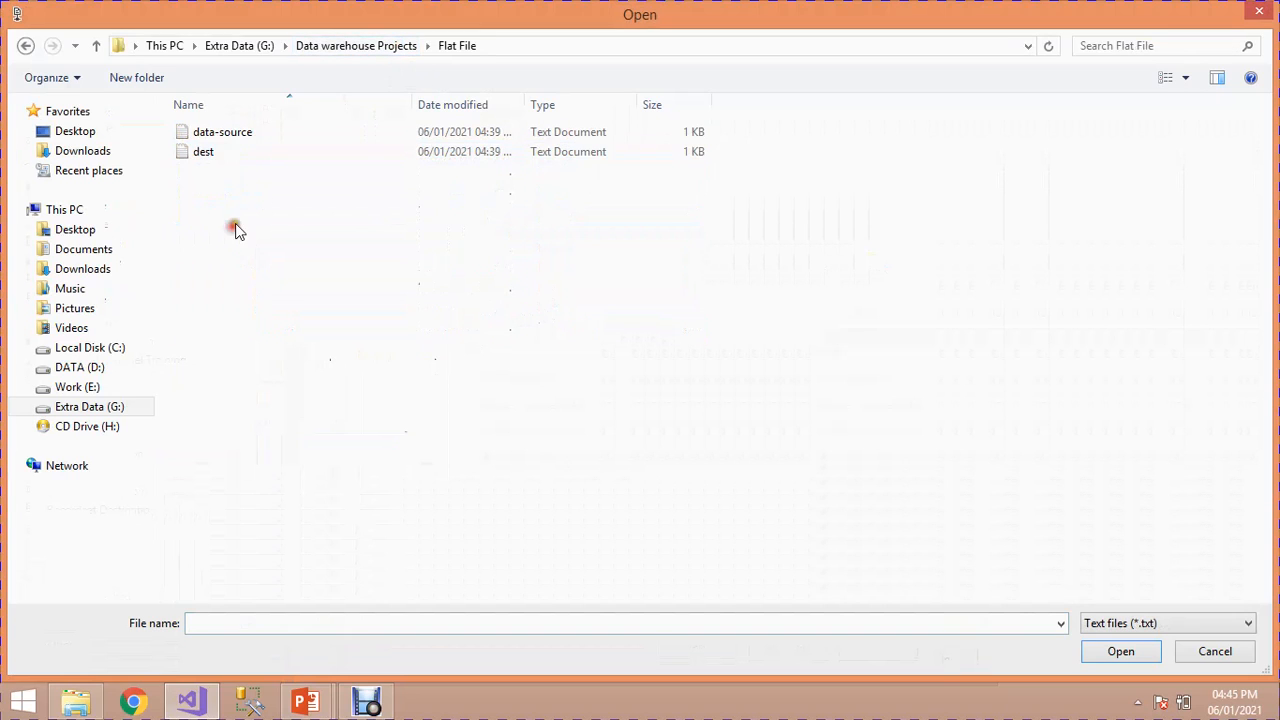
click(210, 140)
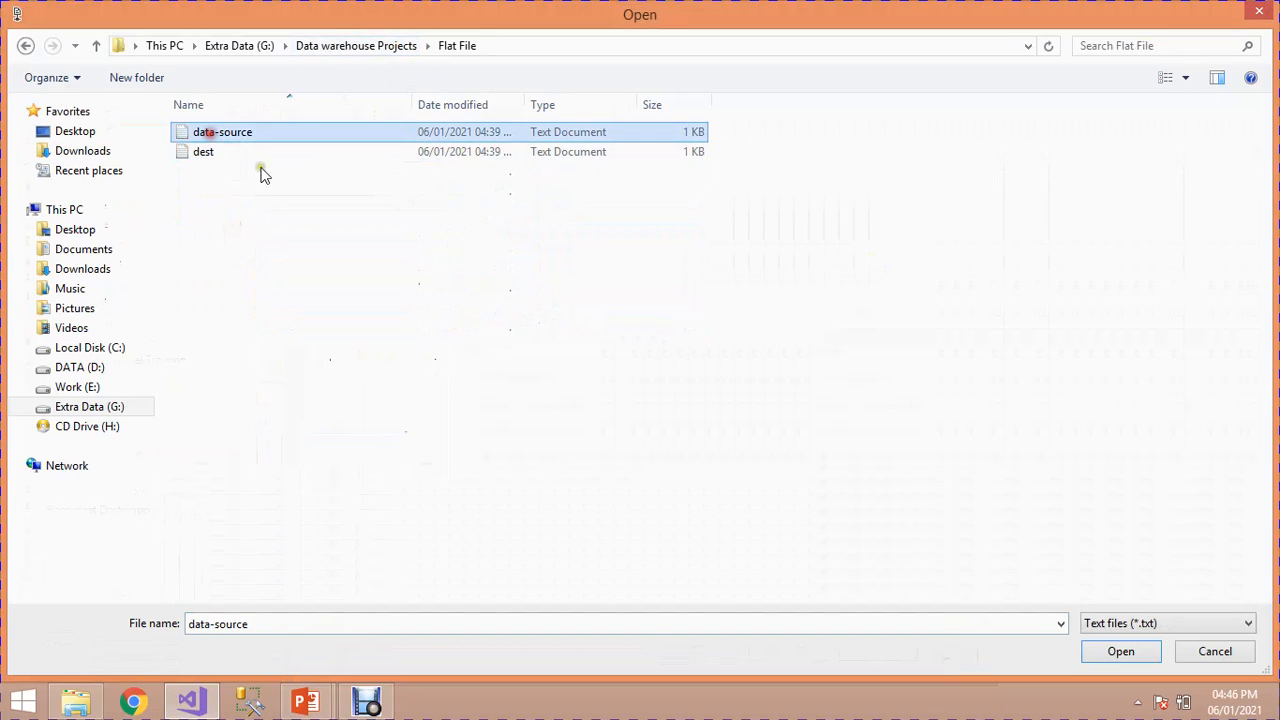
click(1100, 653)
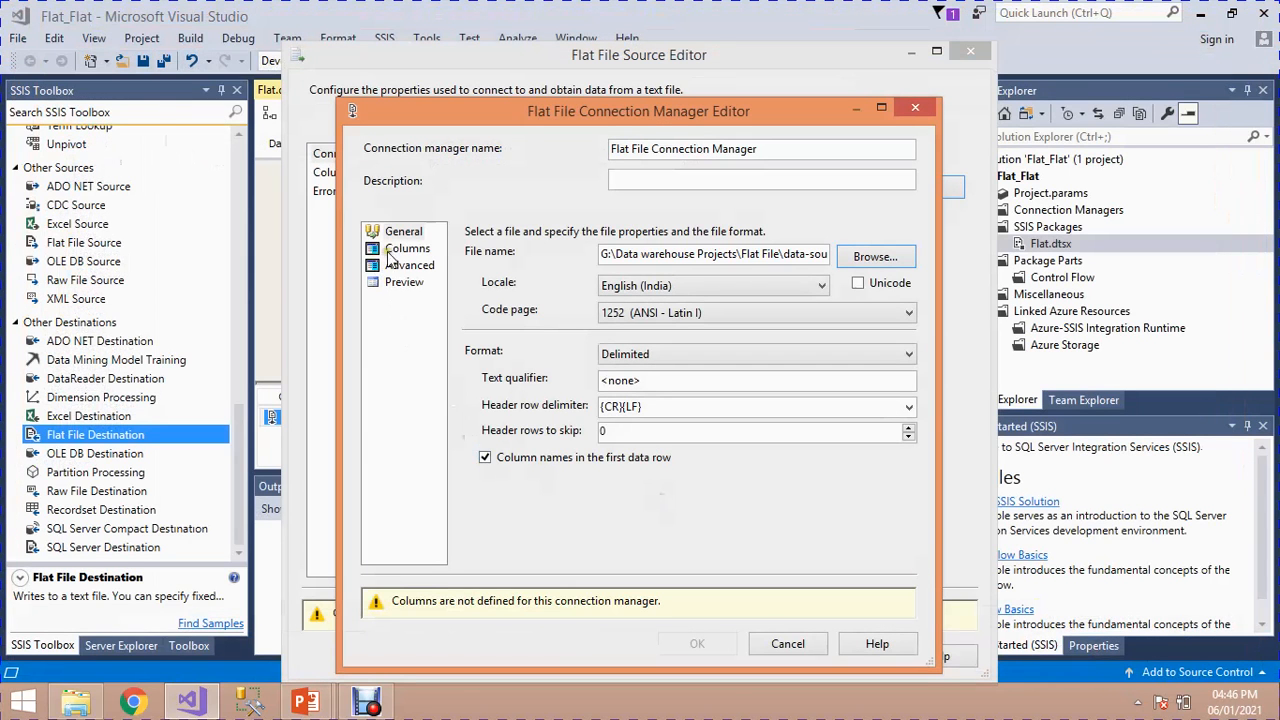
Step: Define the source connection's columns with the default comma delimiter, review the row preview and accept the connection manager
click(397, 249)
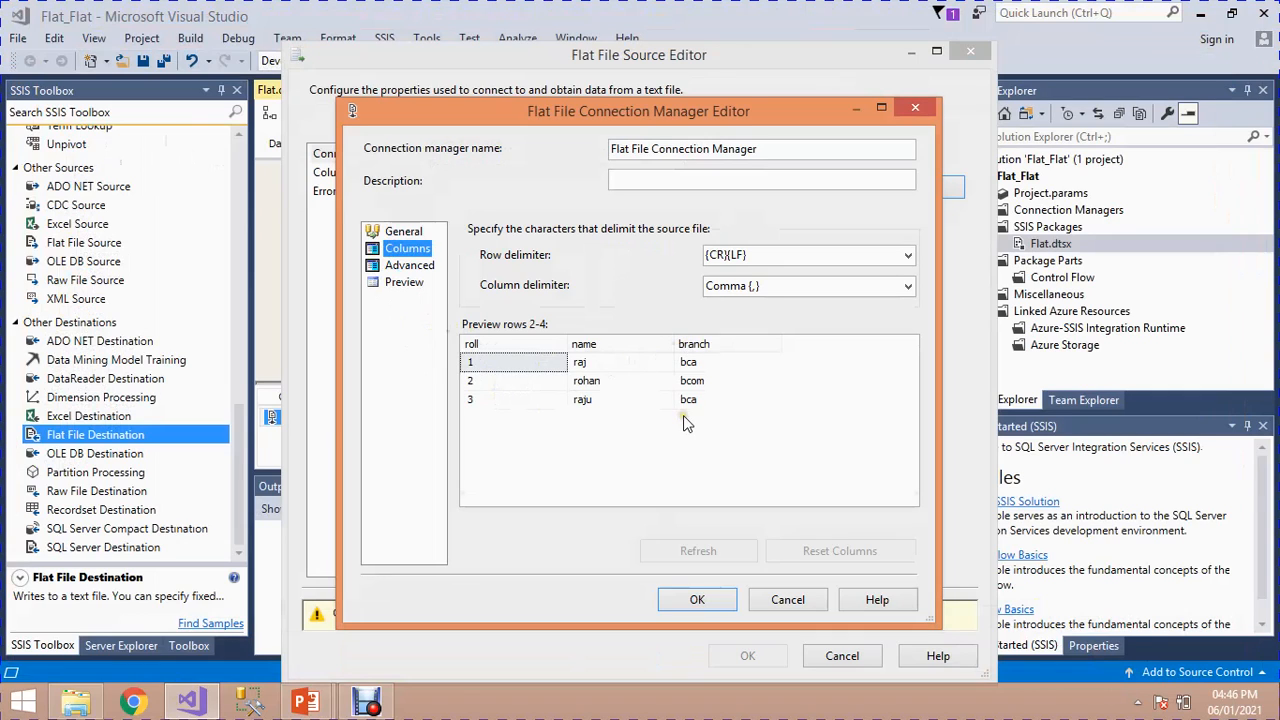
click(405, 284)
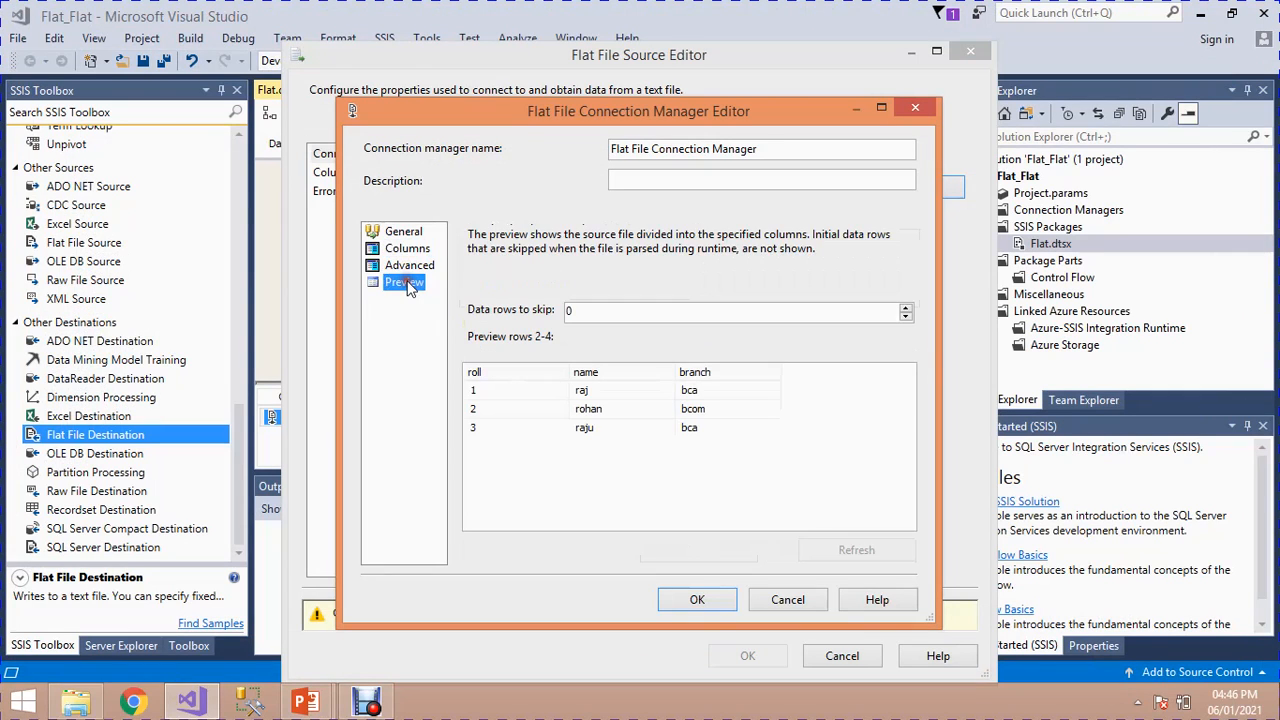
double_click(581, 313)
click(699, 599)
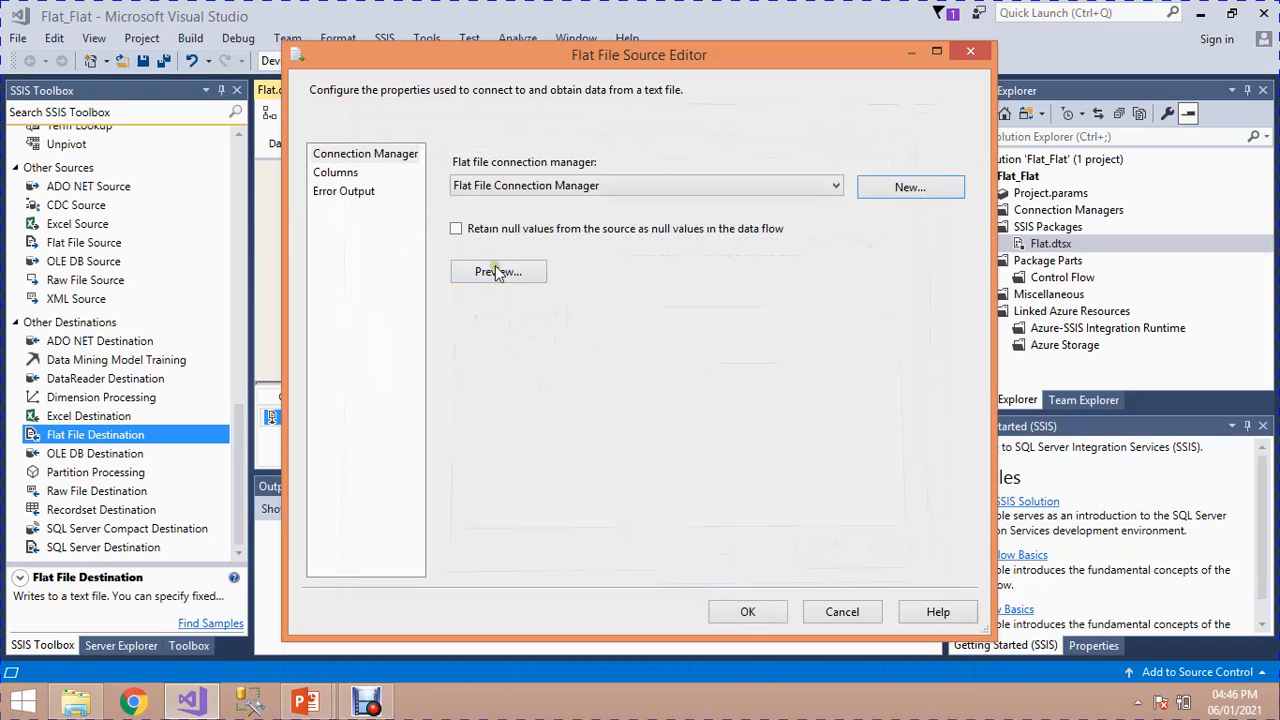
Step: Preview the source's sample data, check its output columns and accept the Flat File Source settings
click(497, 272)
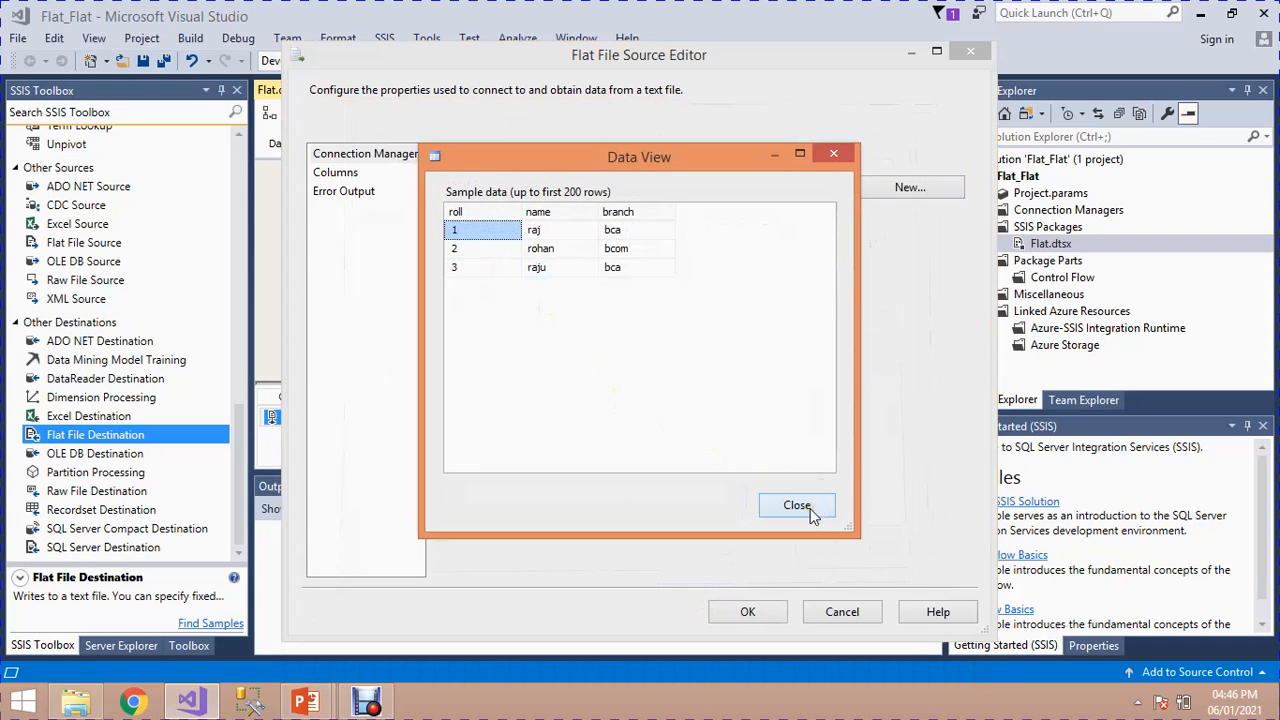
click(808, 510)
click(340, 173)
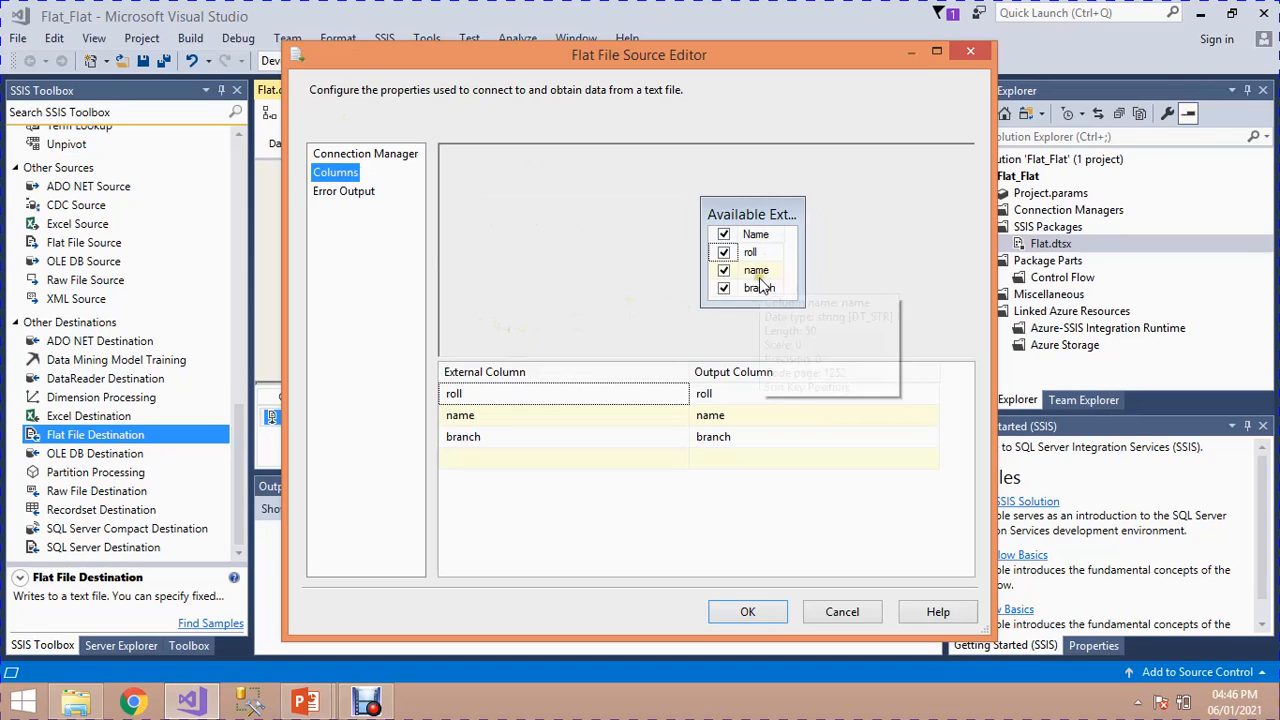
click(766, 609)
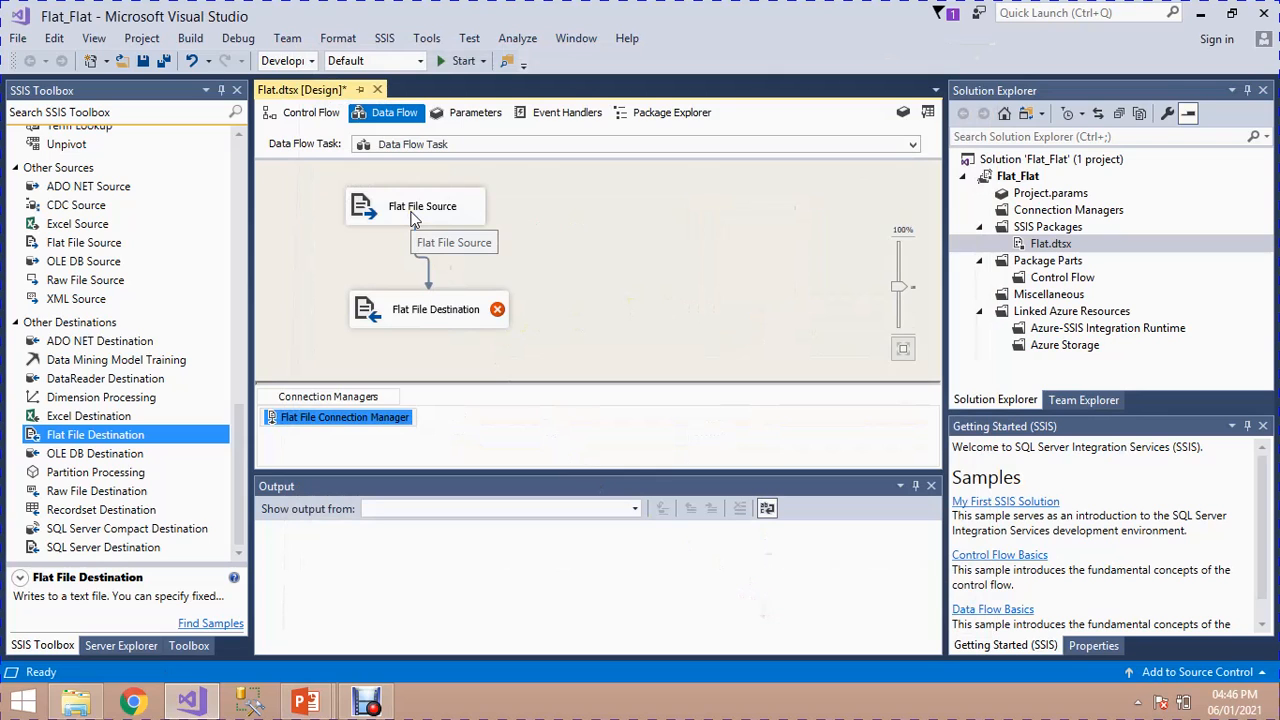
Step: Create a new Delimited connection manager for the Flat File Destination, using dest.txt in the Flat File folder
double_click(437, 314)
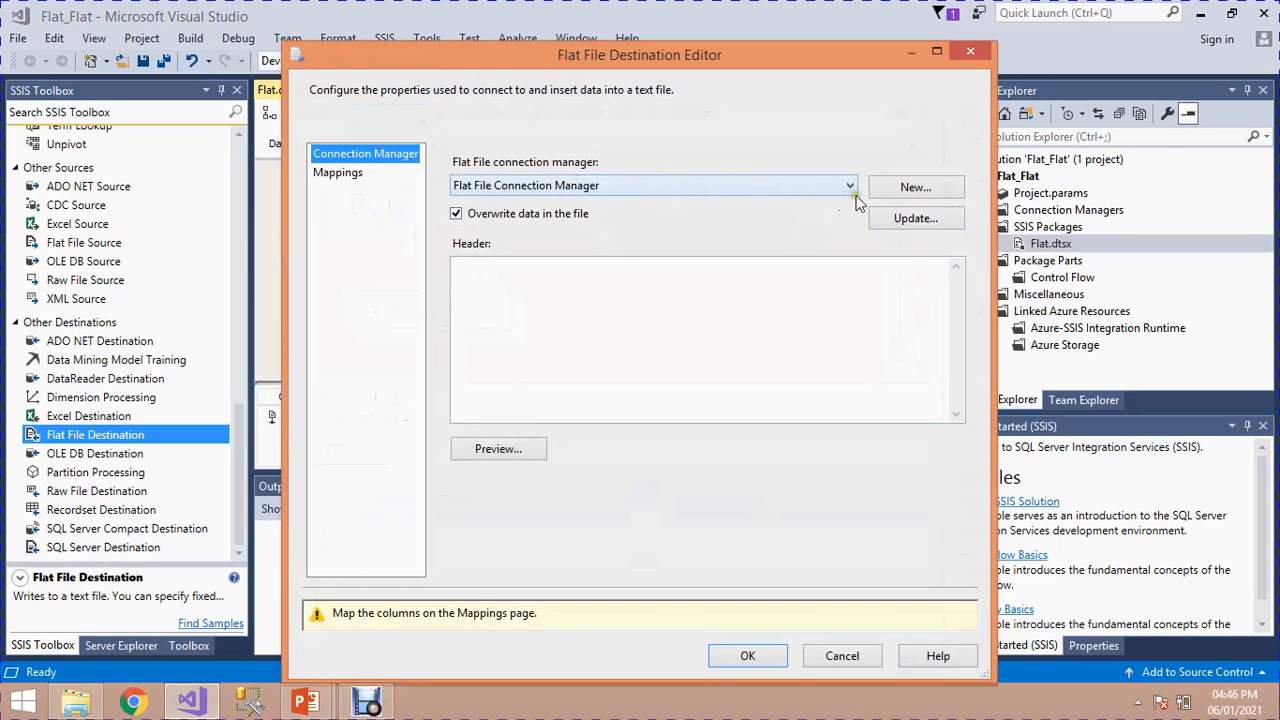
click(910, 190)
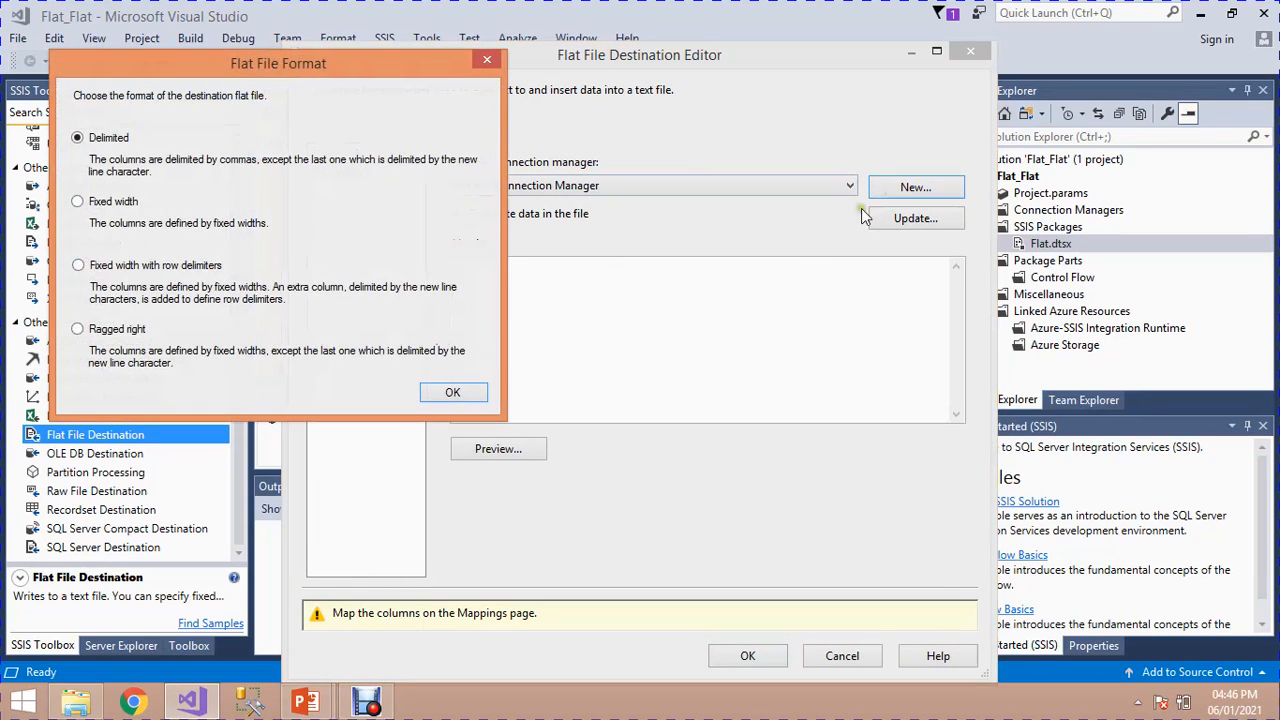
click(440, 394)
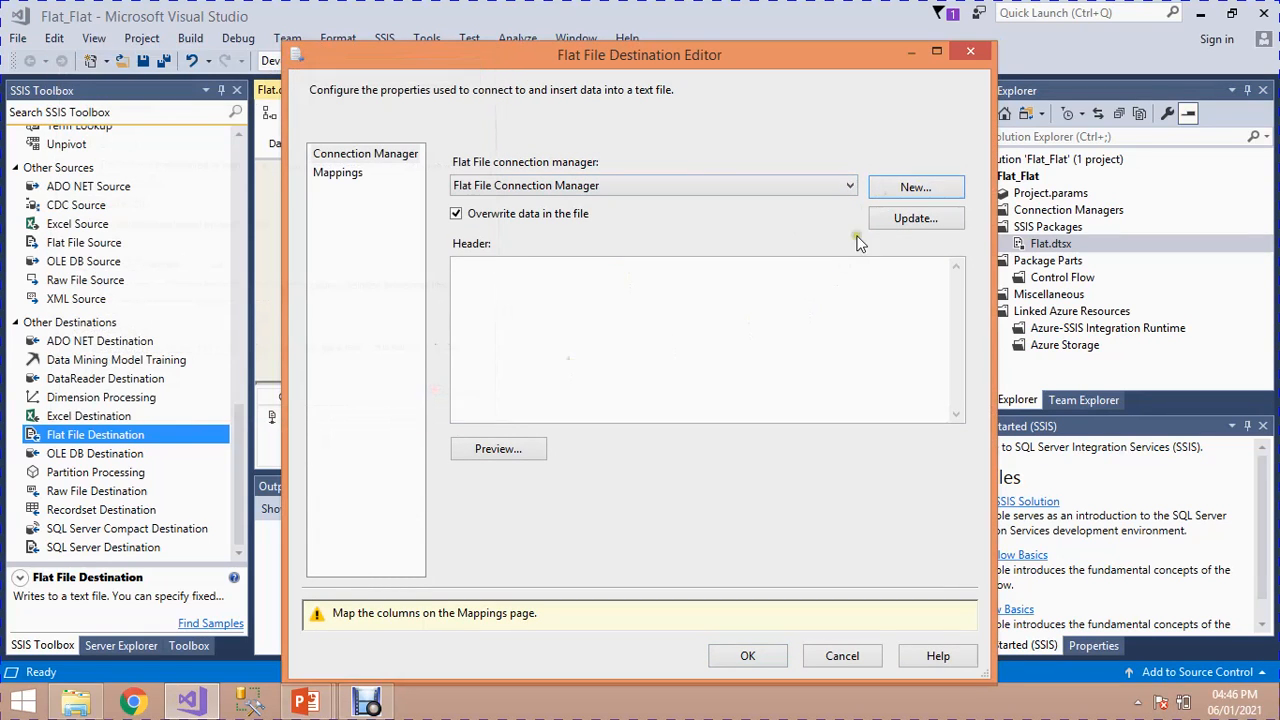
click(916, 219)
click(873, 258)
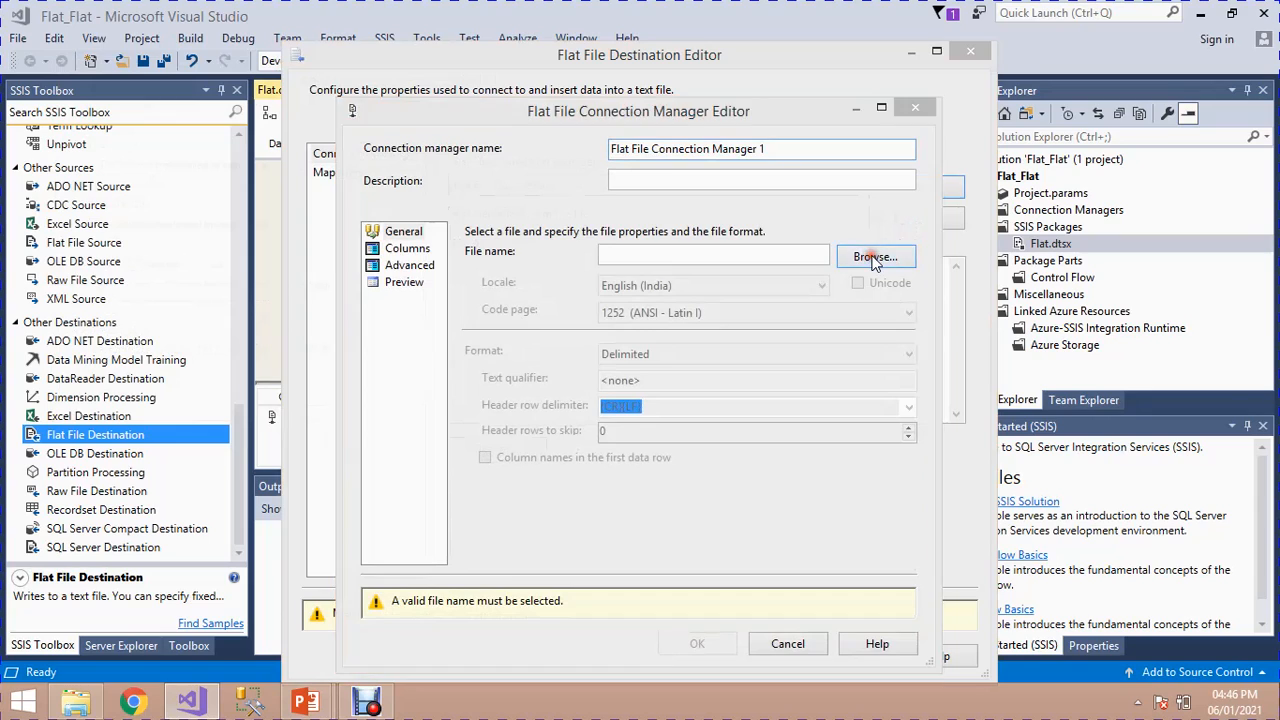
double_click(322, 160)
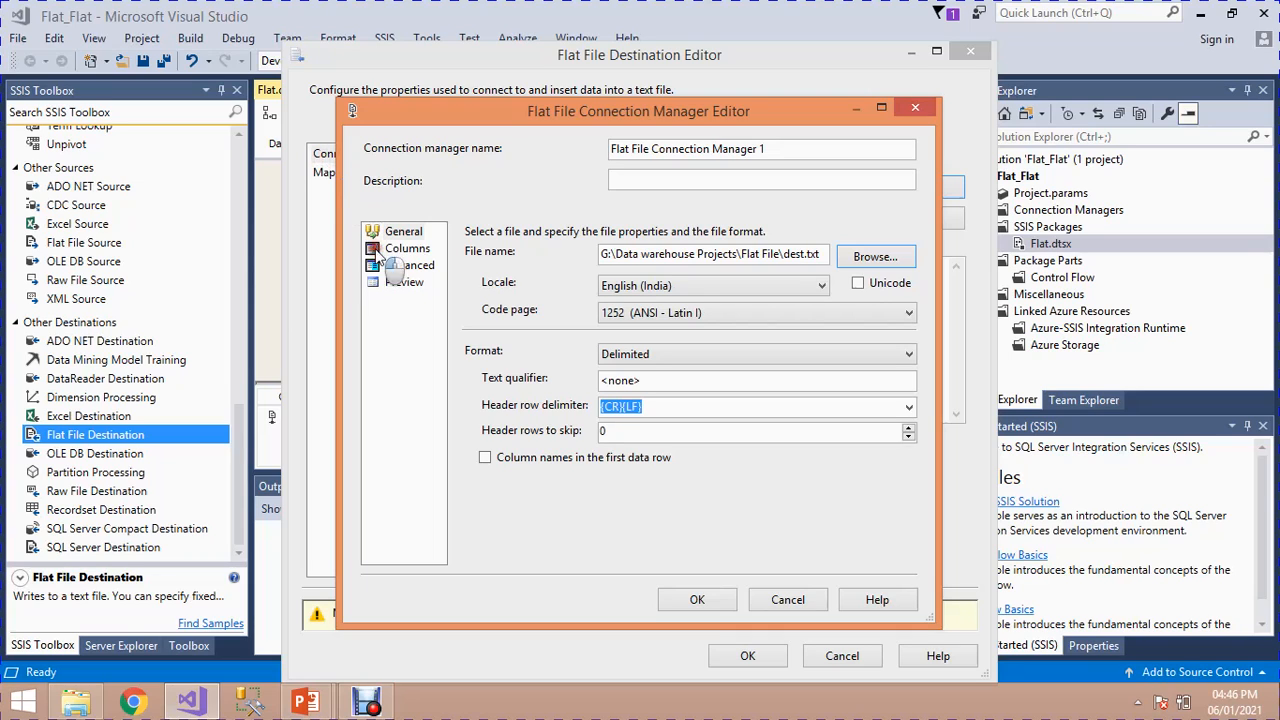
Step: Review the destination connection's columns, the name and branch column properties and the row preview, and accept the connection manager
click(407, 249)
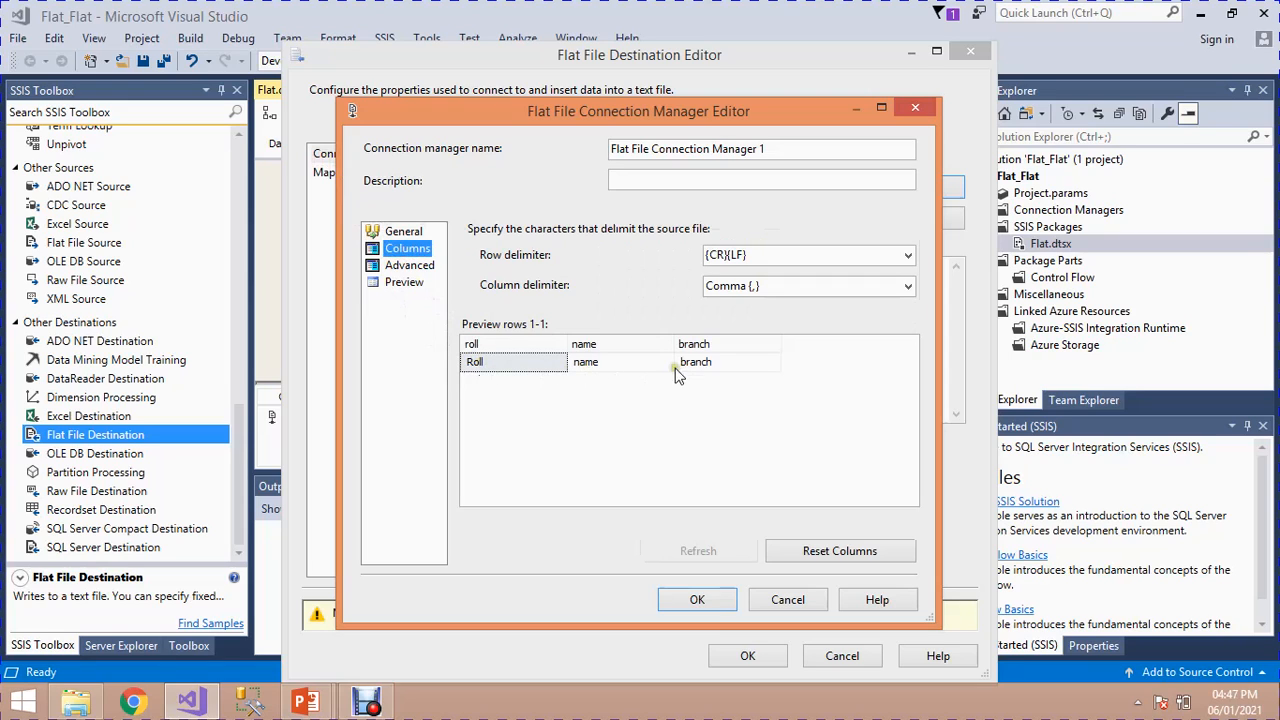
click(408, 265)
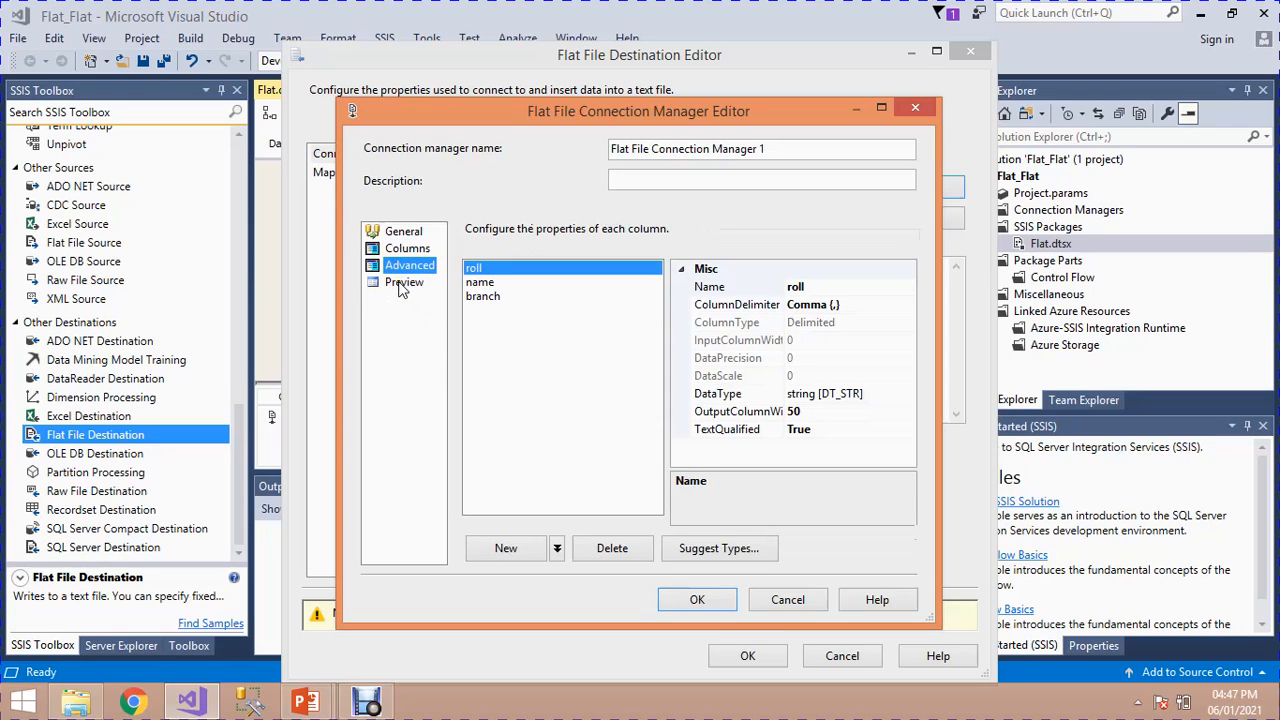
click(476, 283)
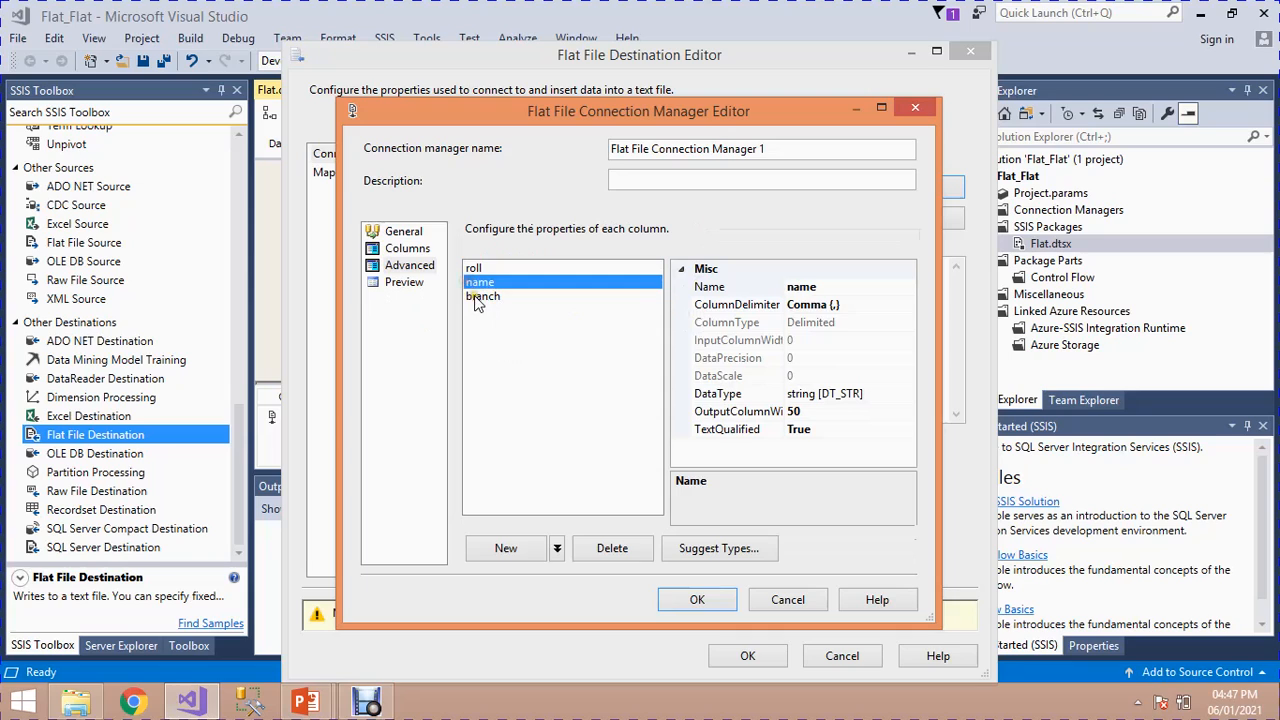
click(478, 297)
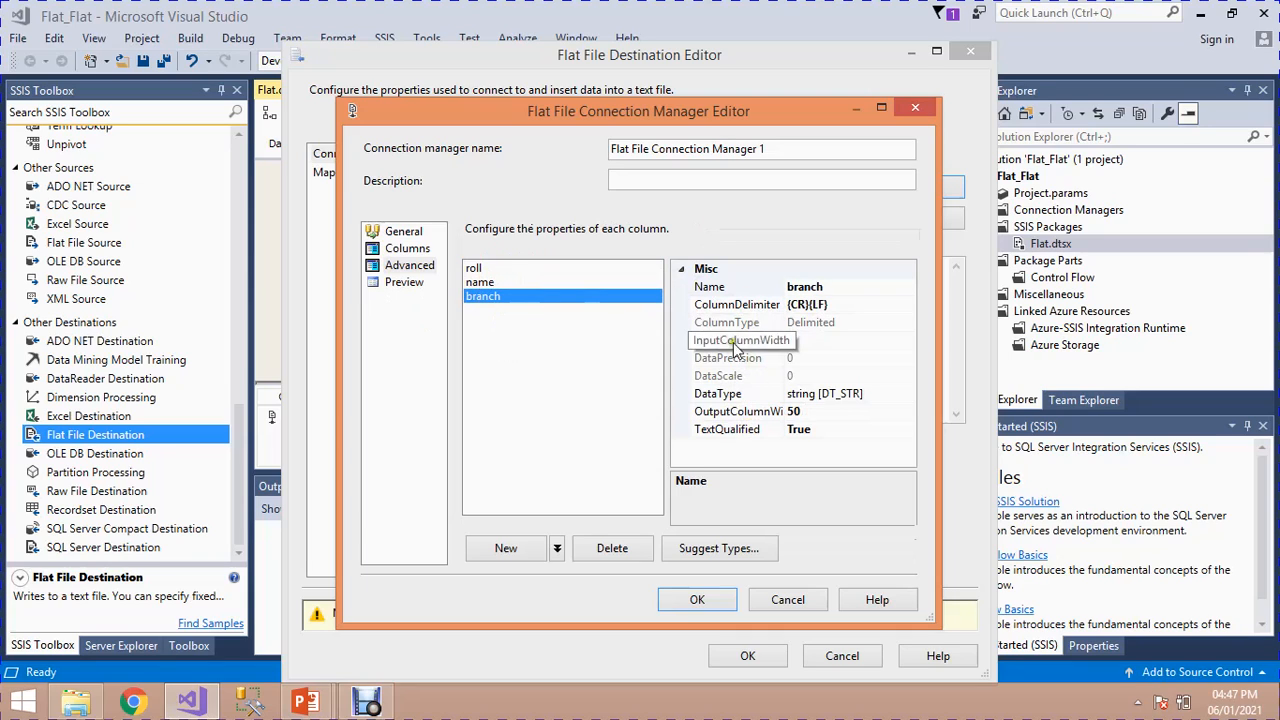
click(405, 283)
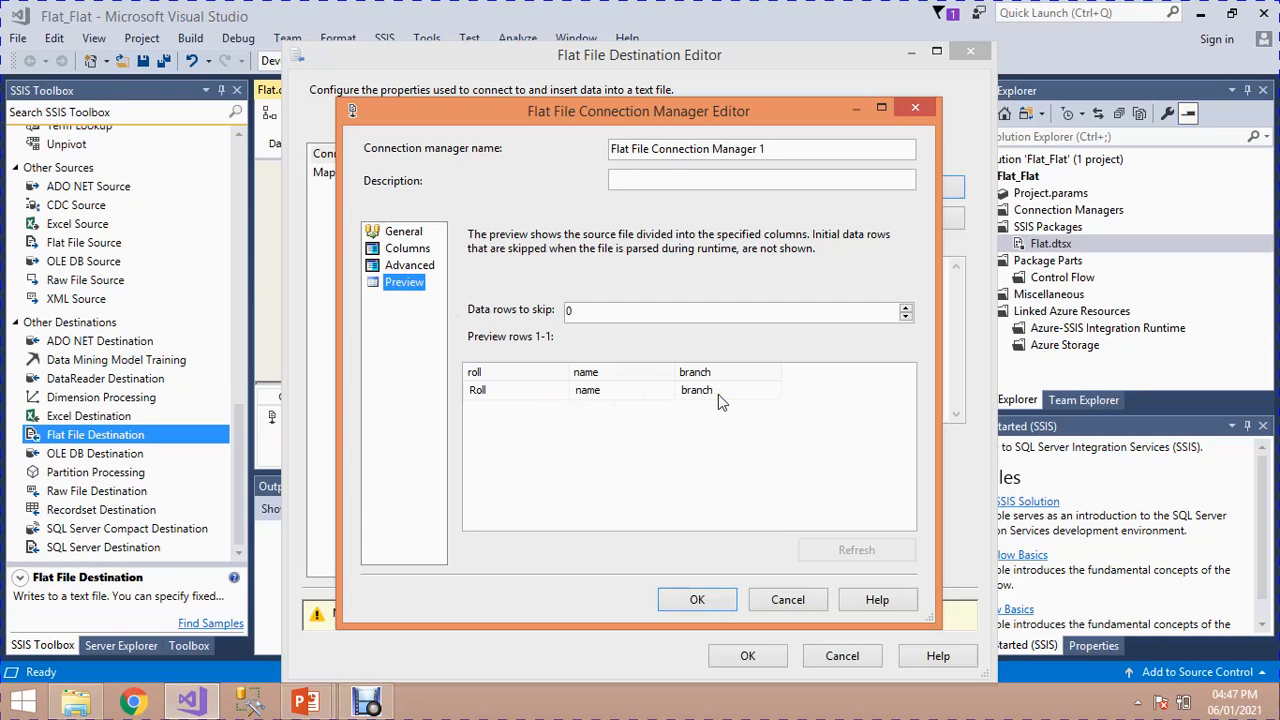
click(706, 601)
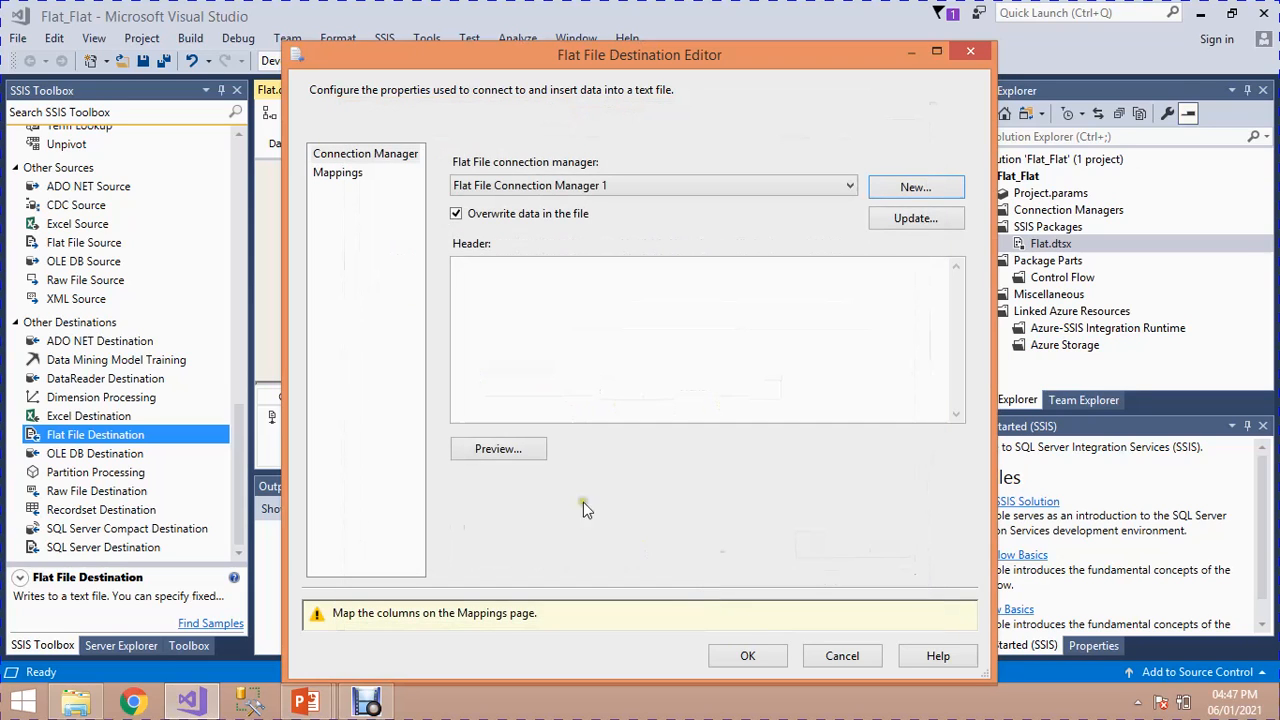
Step: Preview the destination file's sample data and bring up the column mappings between the input and the destination
click(508, 450)
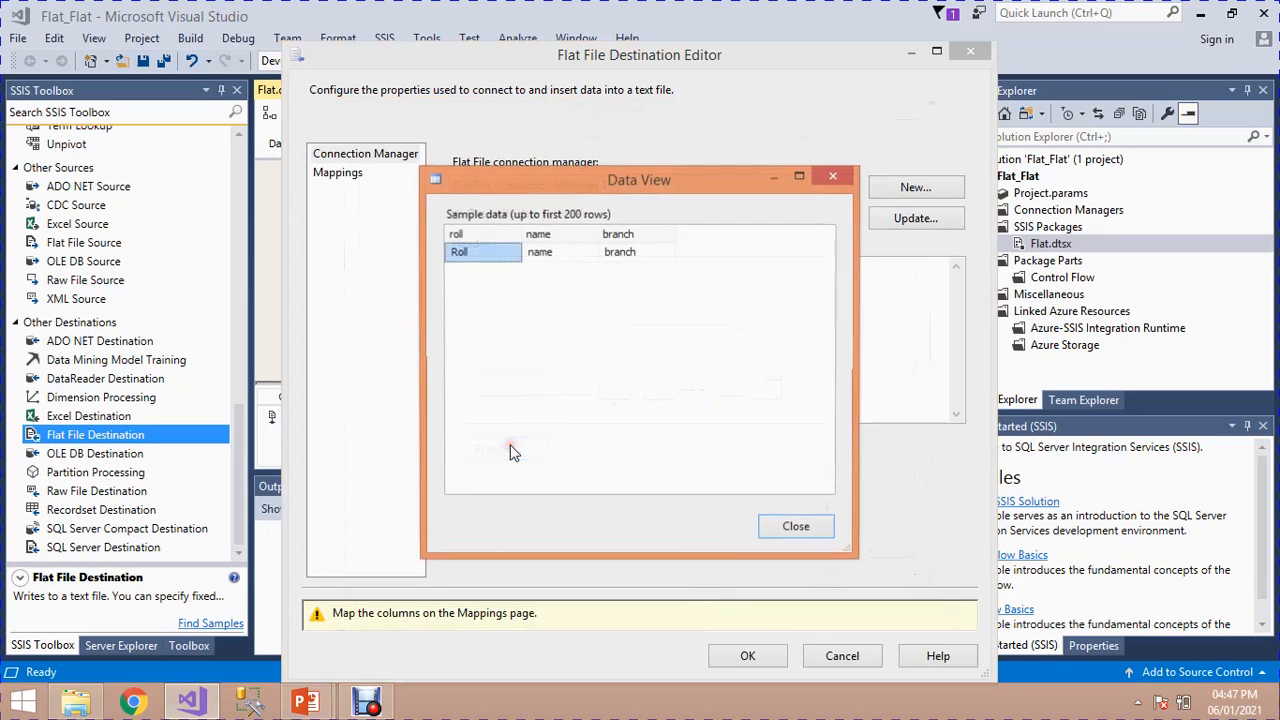
click(789, 526)
click(339, 173)
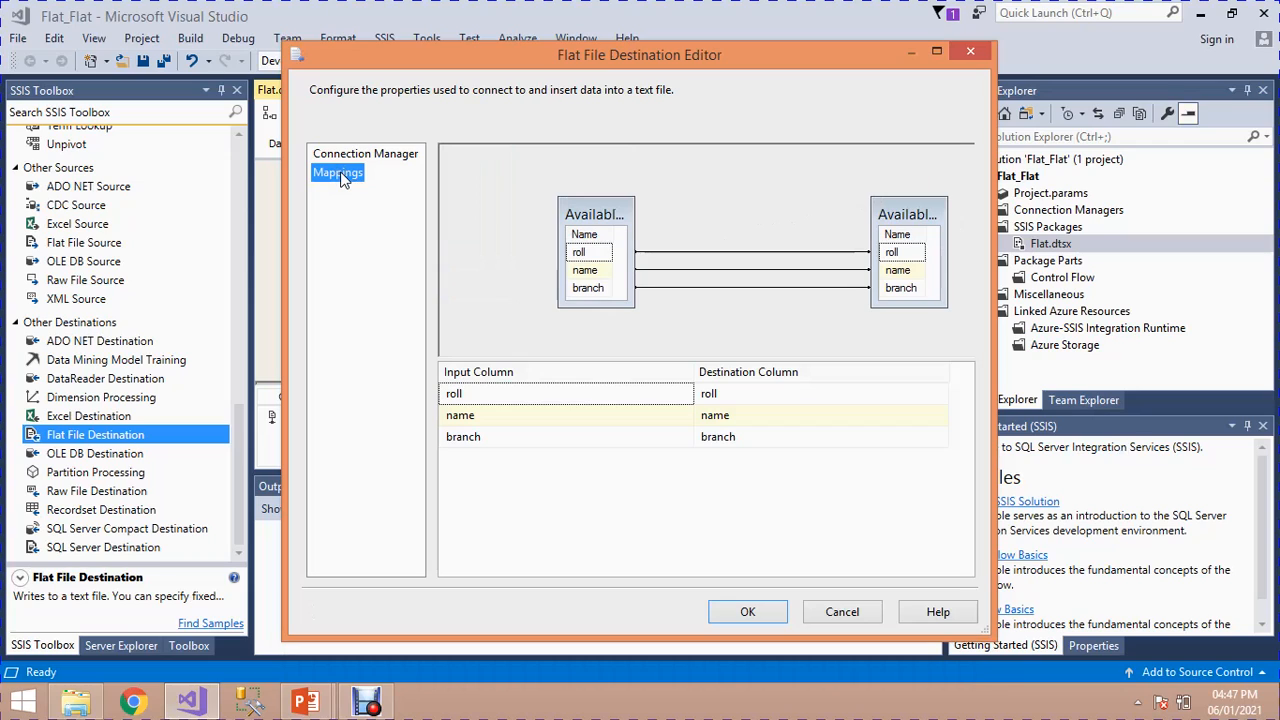
Step: Set the input for the destination column roll to <ignore>, and map it back to the roll input column
click(682, 394)
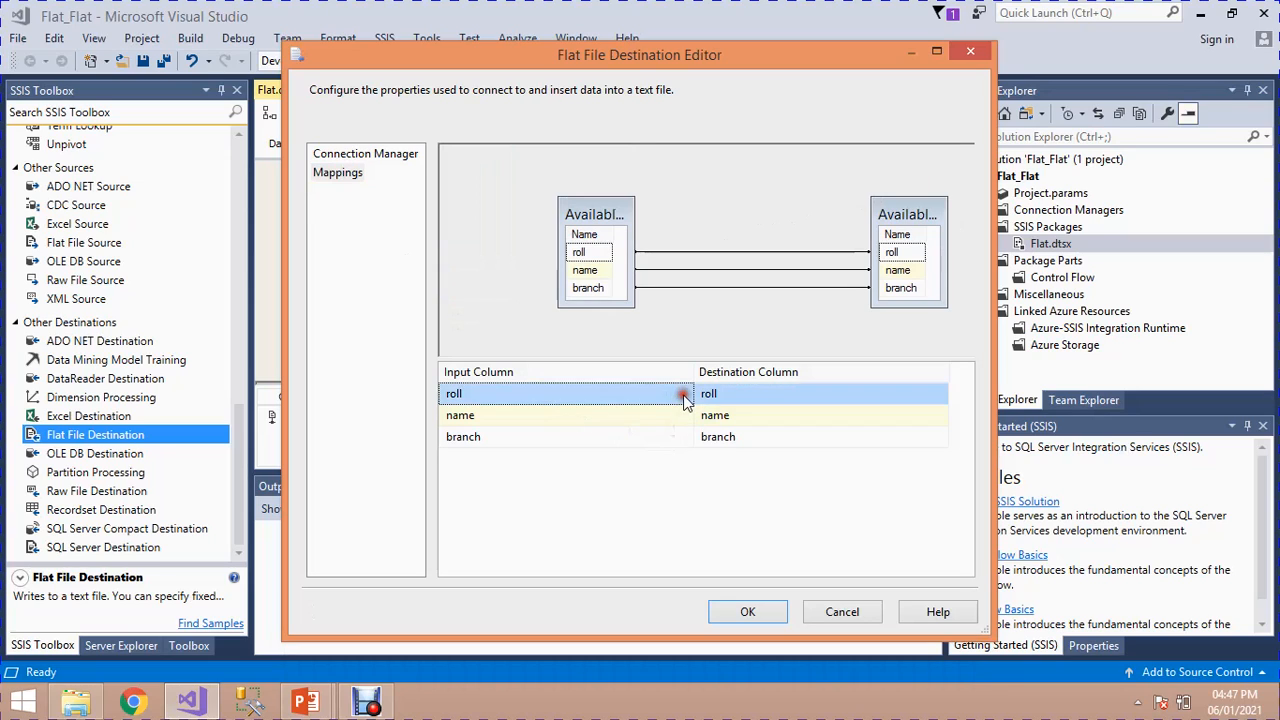
click(684, 395)
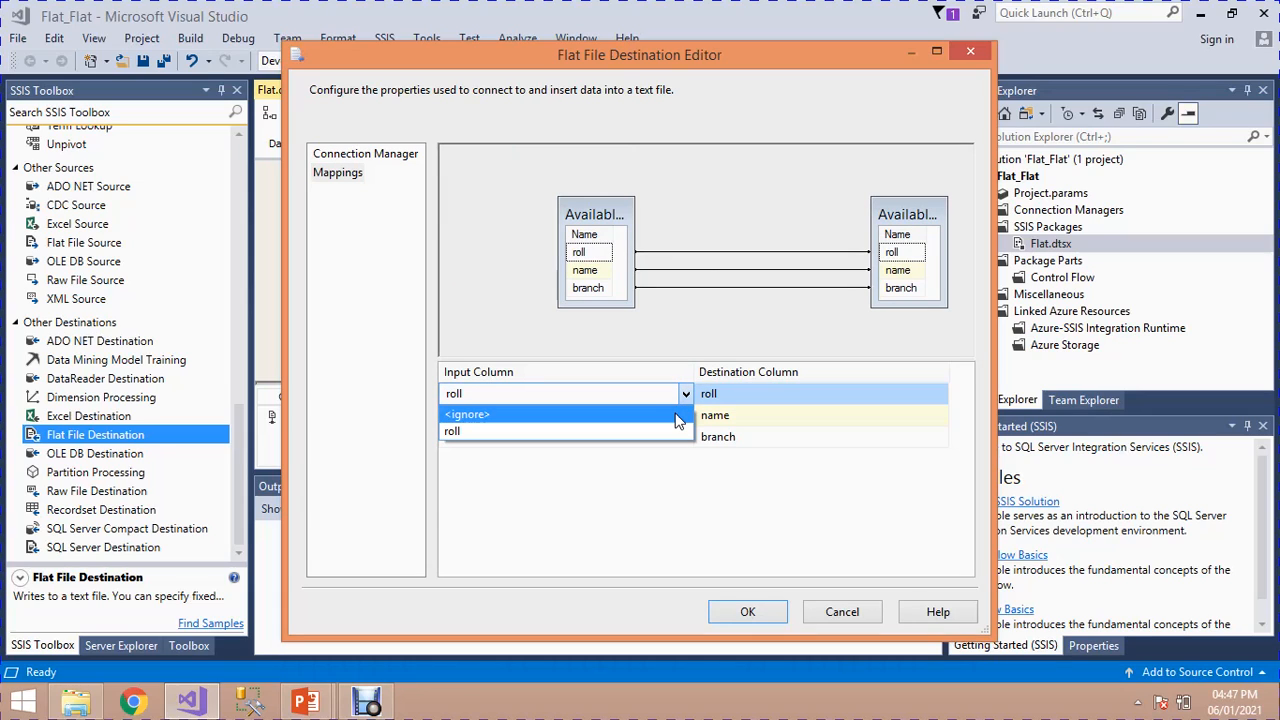
click(675, 413)
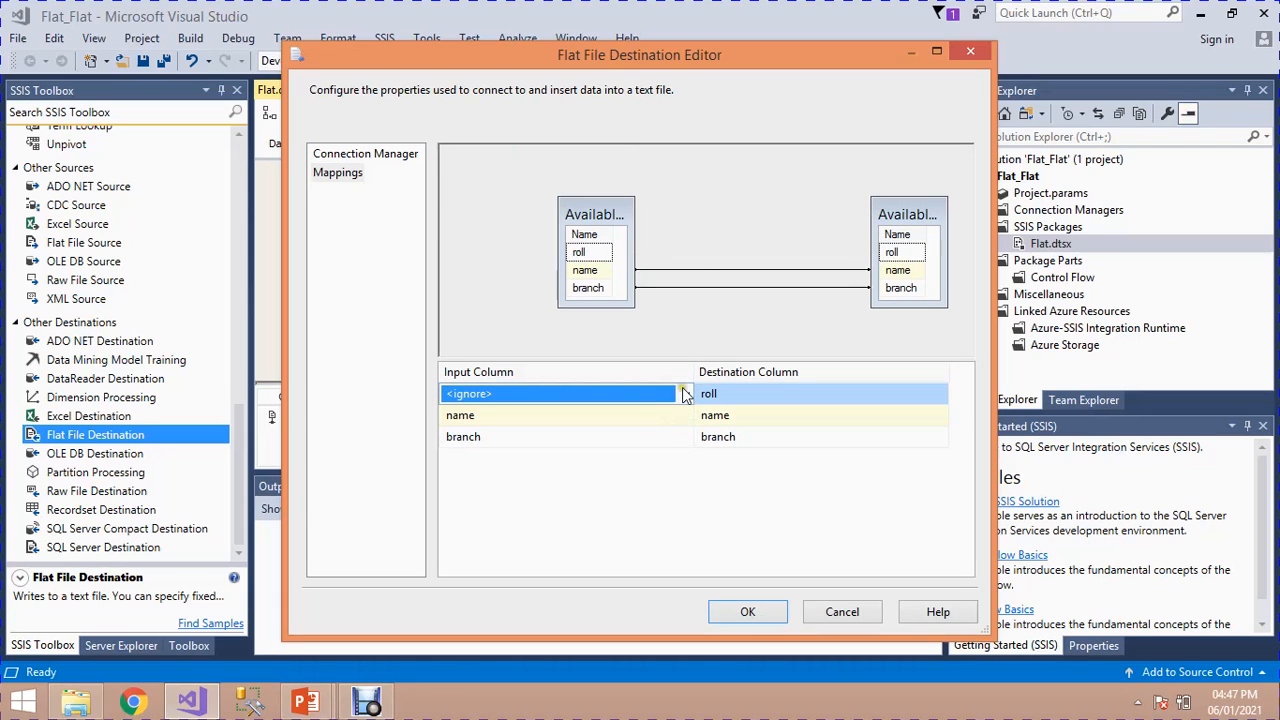
click(685, 394)
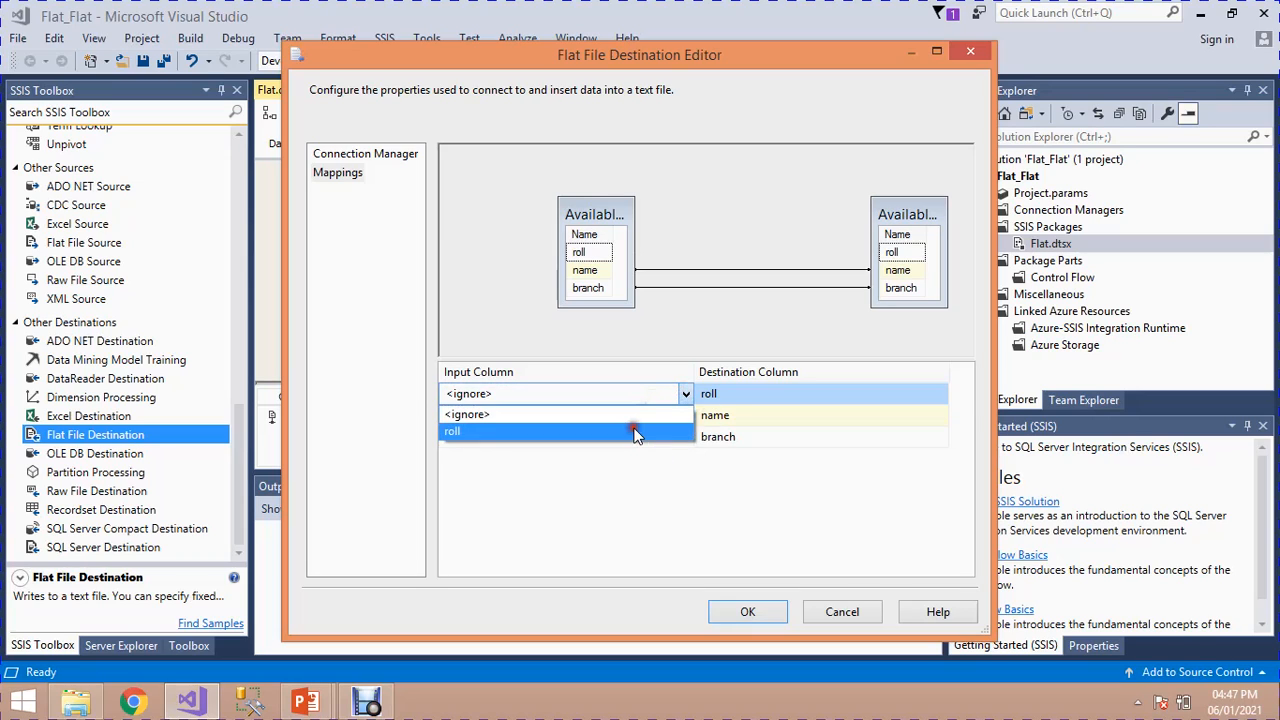
click(635, 432)
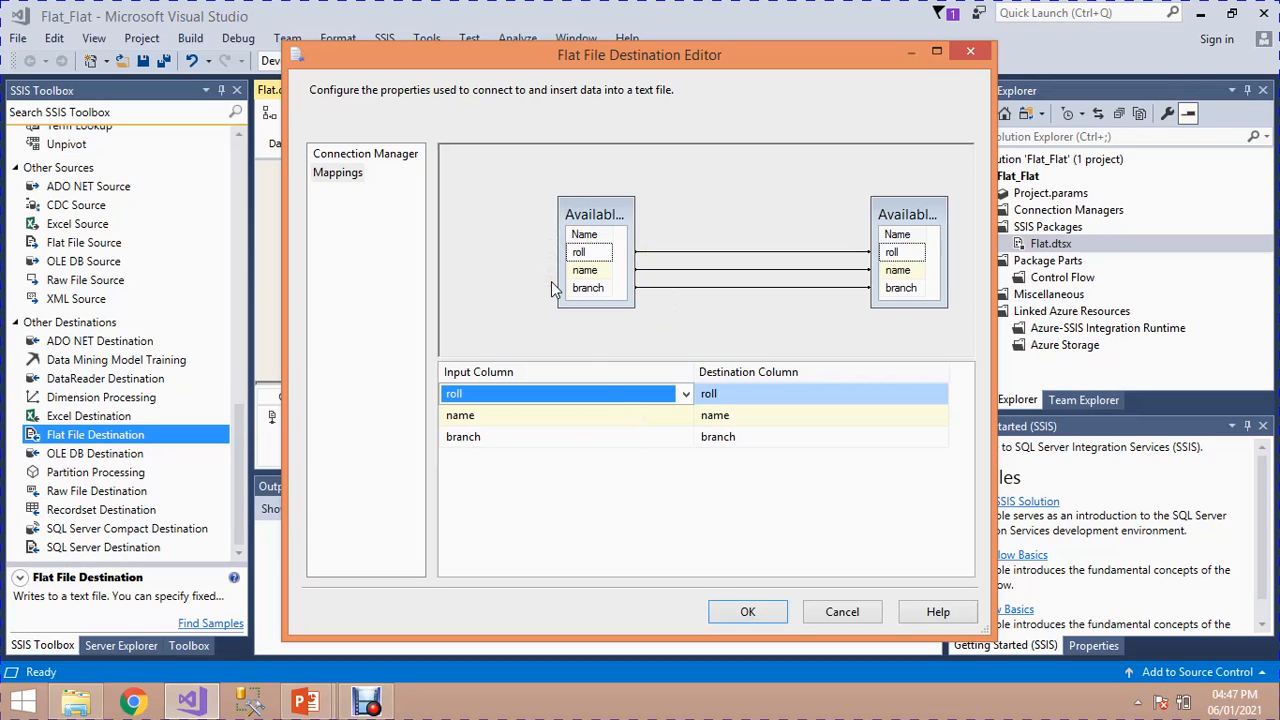
Step: Accept the Flat File Destination's column mappings and check the two flat file connection managers of the data flow
click(741, 611)
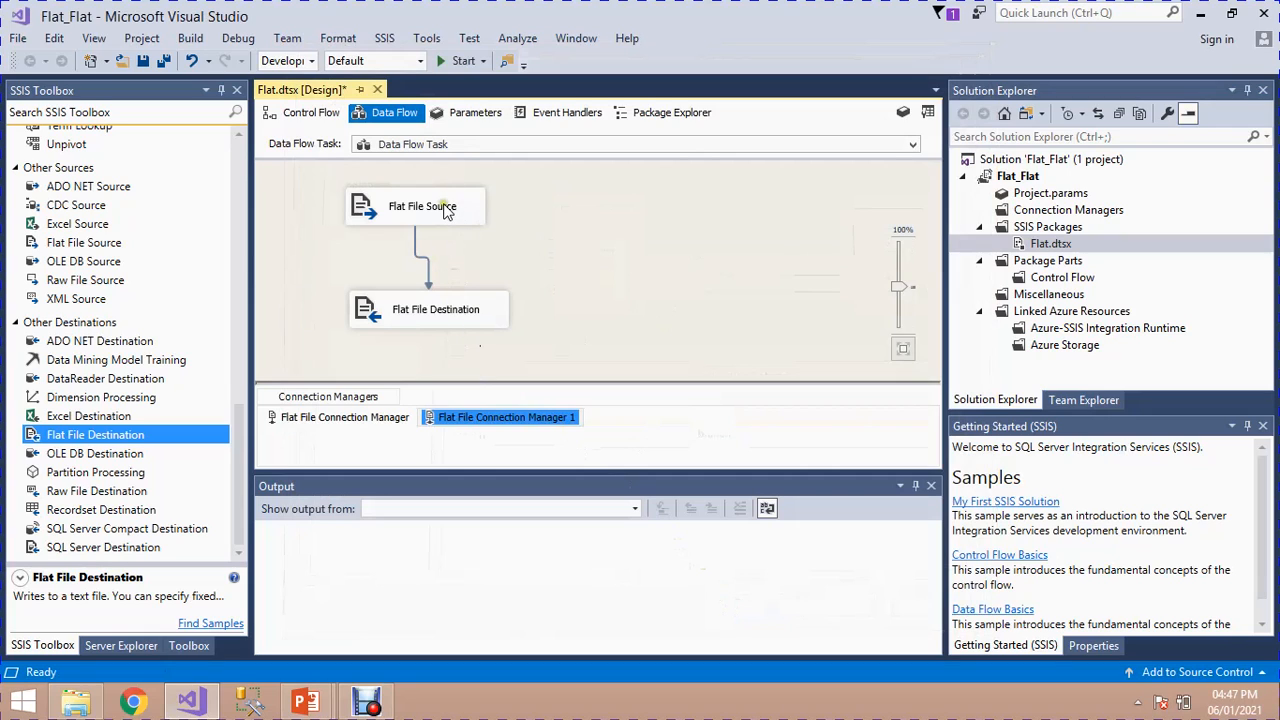
click(375, 417)
click(477, 419)
click(578, 271)
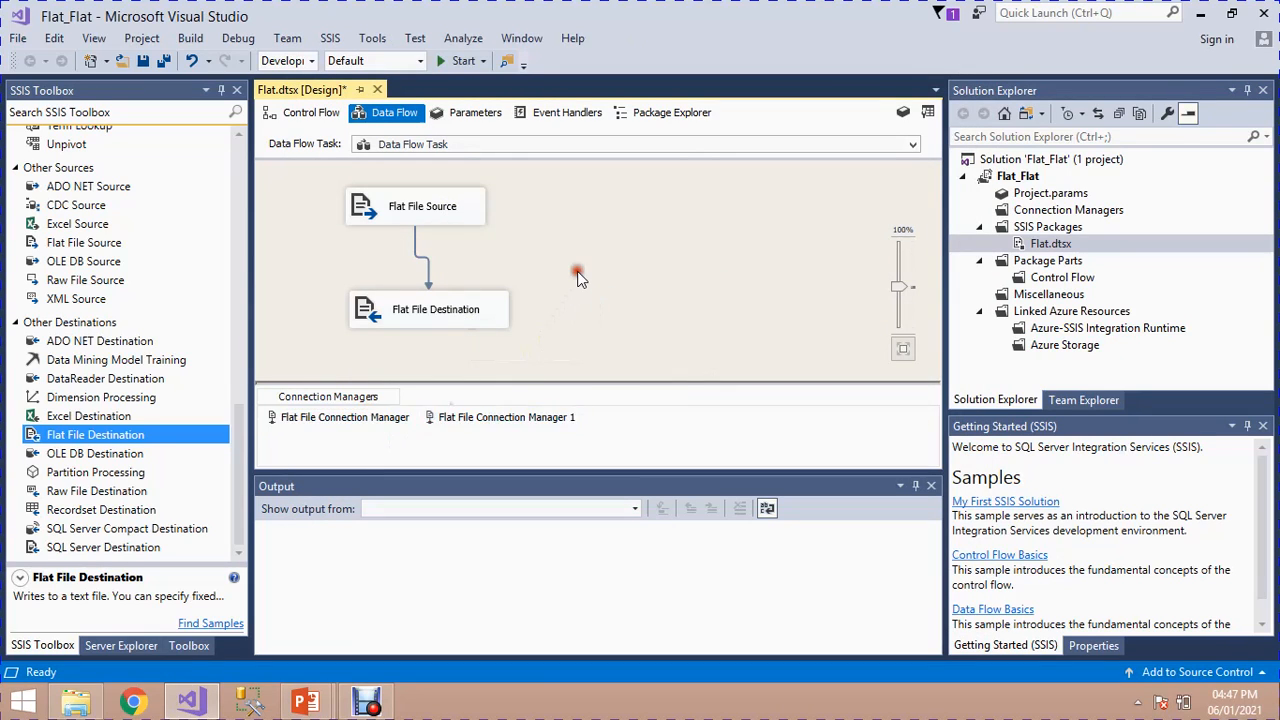
Step: Run the Flat.dtsx package in debug mode, and stop debugging once its execution has completed
click(442, 61)
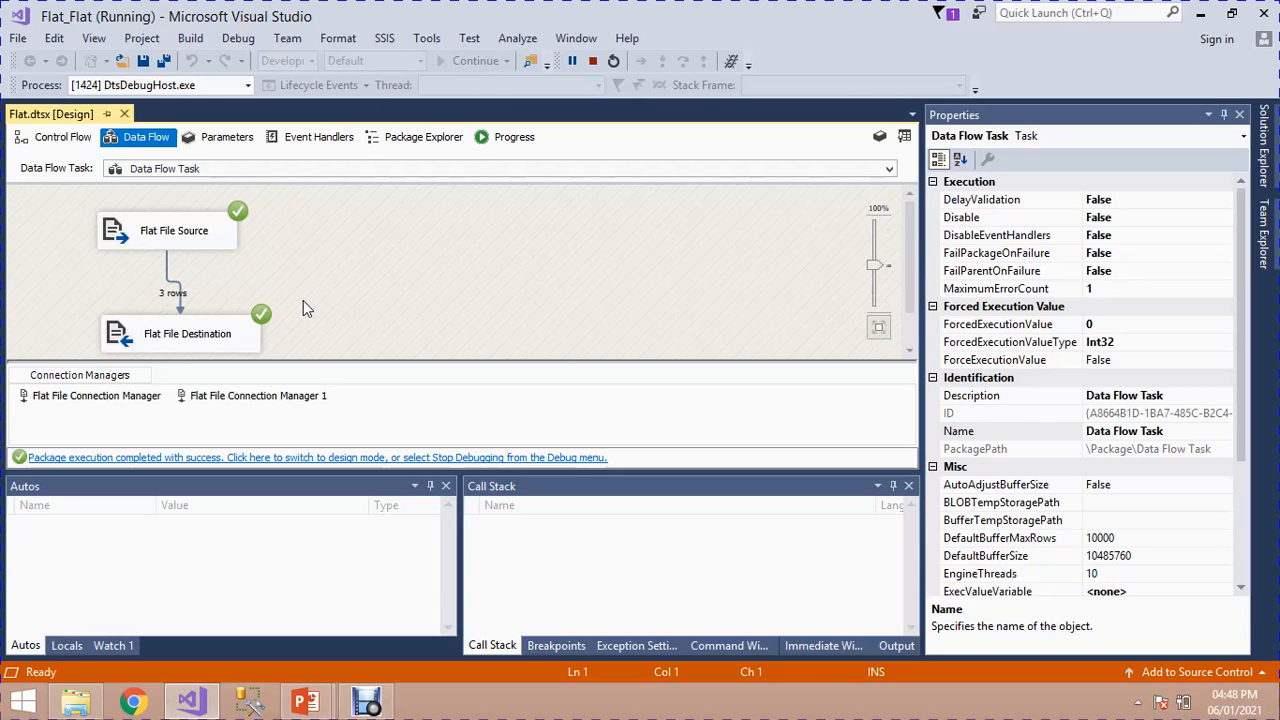
click(600, 61)
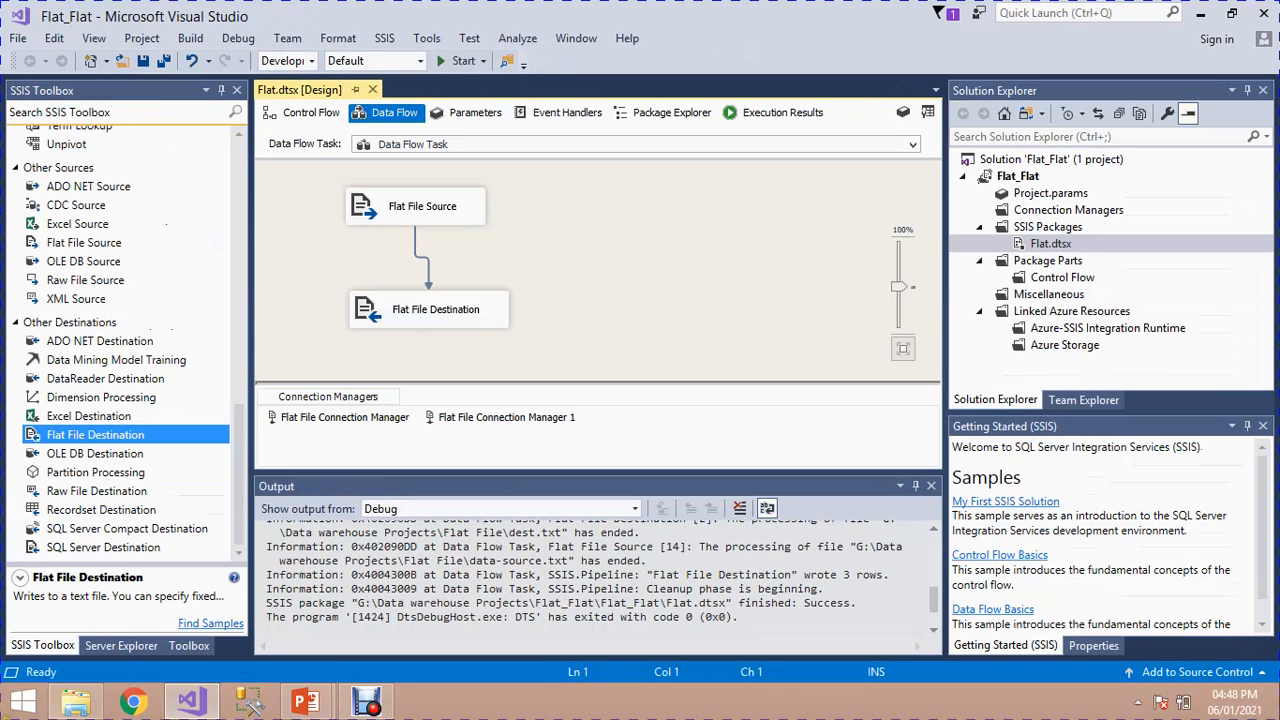
Step: Switch to File Explorer, refresh the Flat File folder, and open the dest text file in Notepad to examine the transferred rows
click(76, 701)
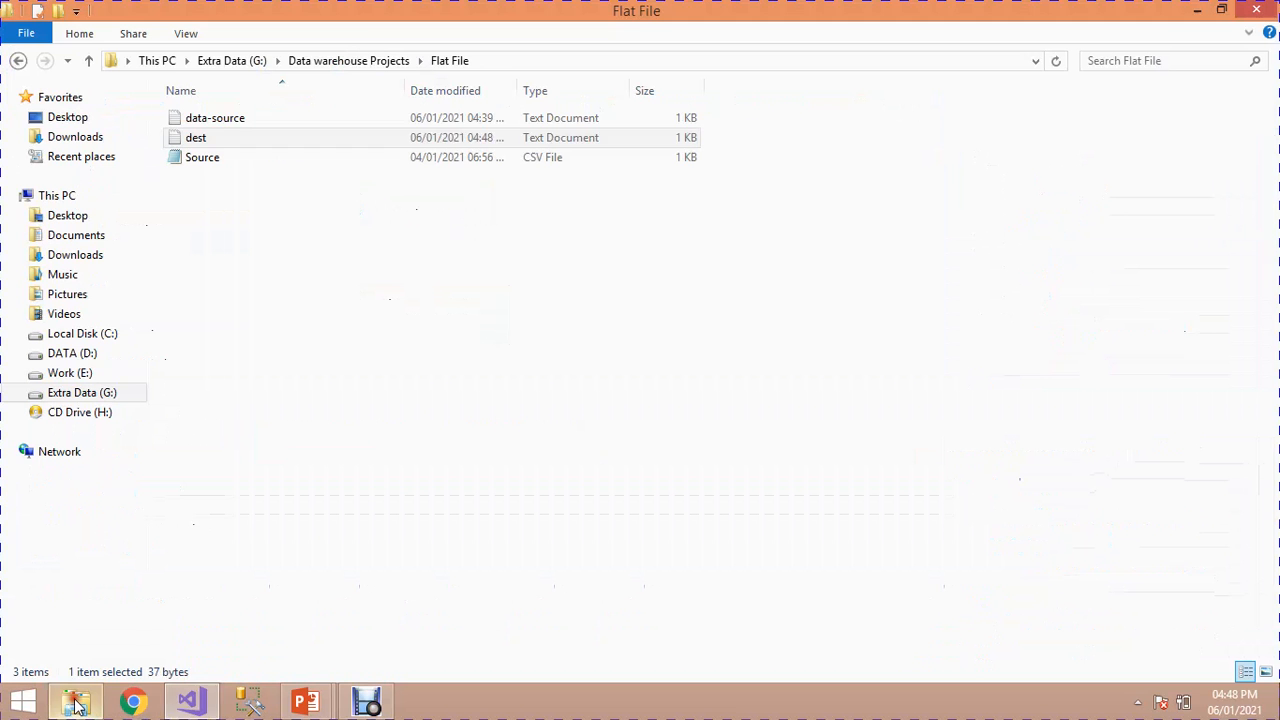
right_click(325, 242)
click(368, 323)
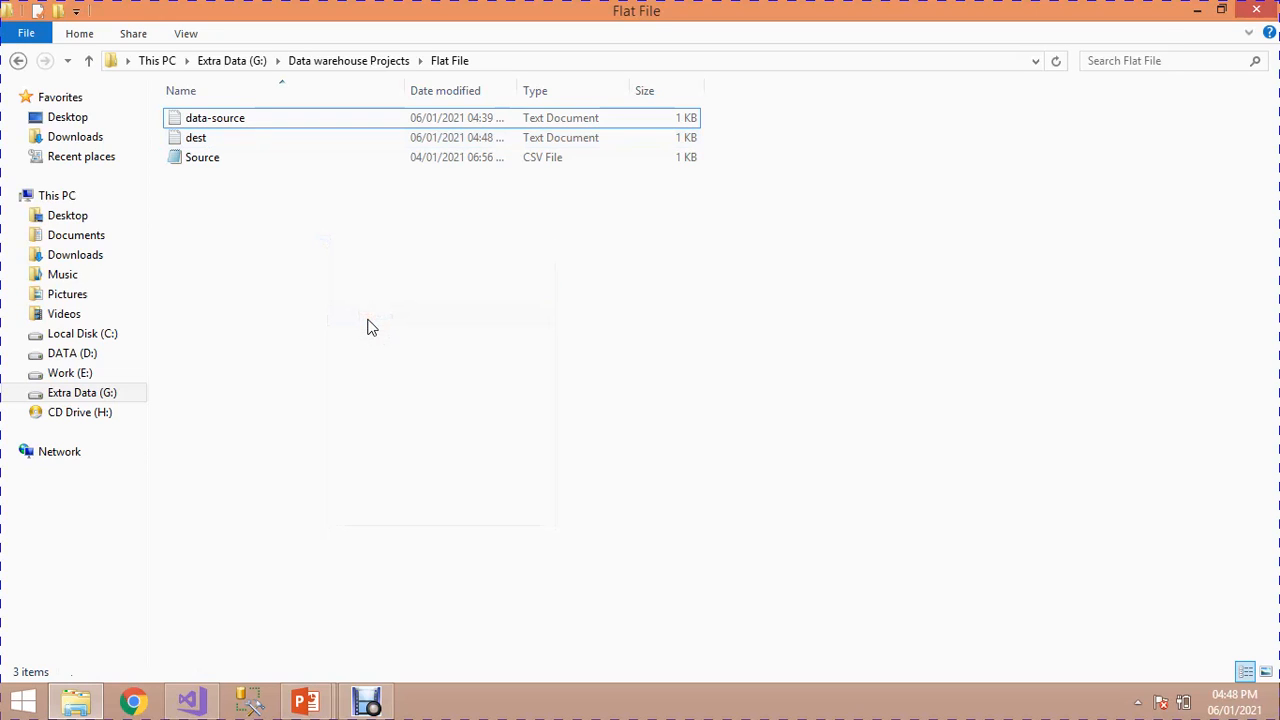
click(265, 146)
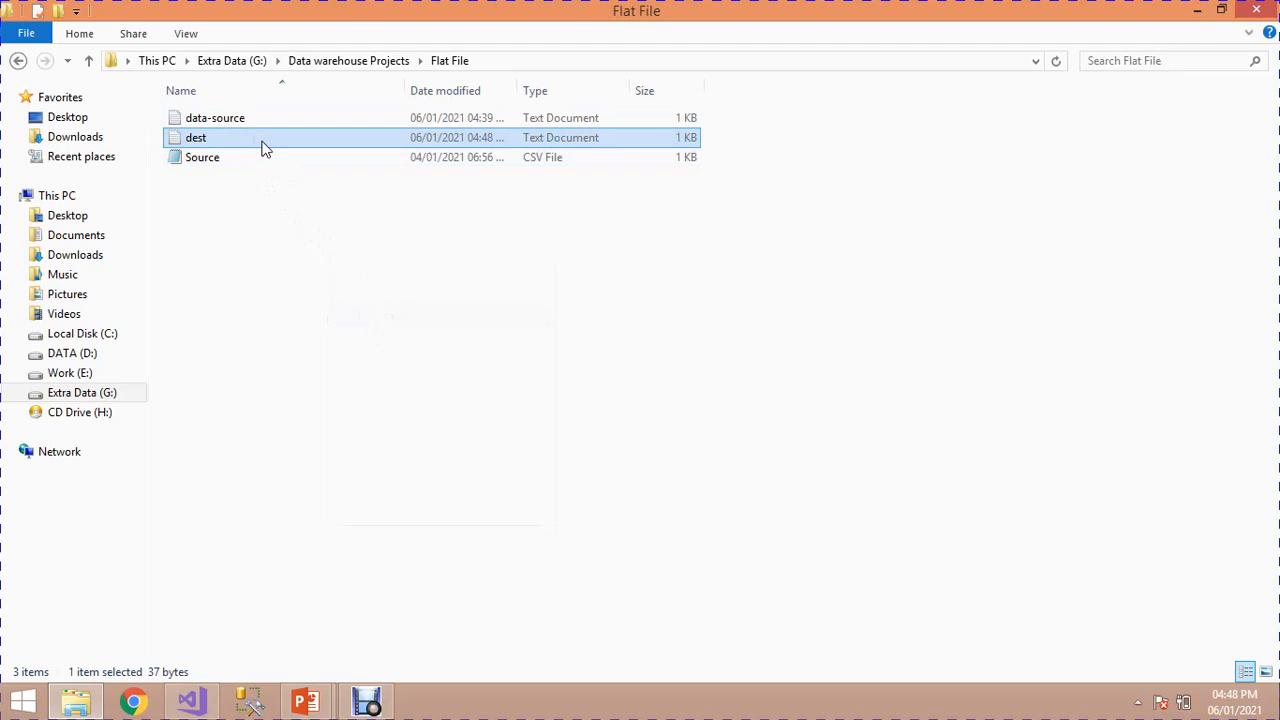
right_click(265, 146)
click(283, 156)
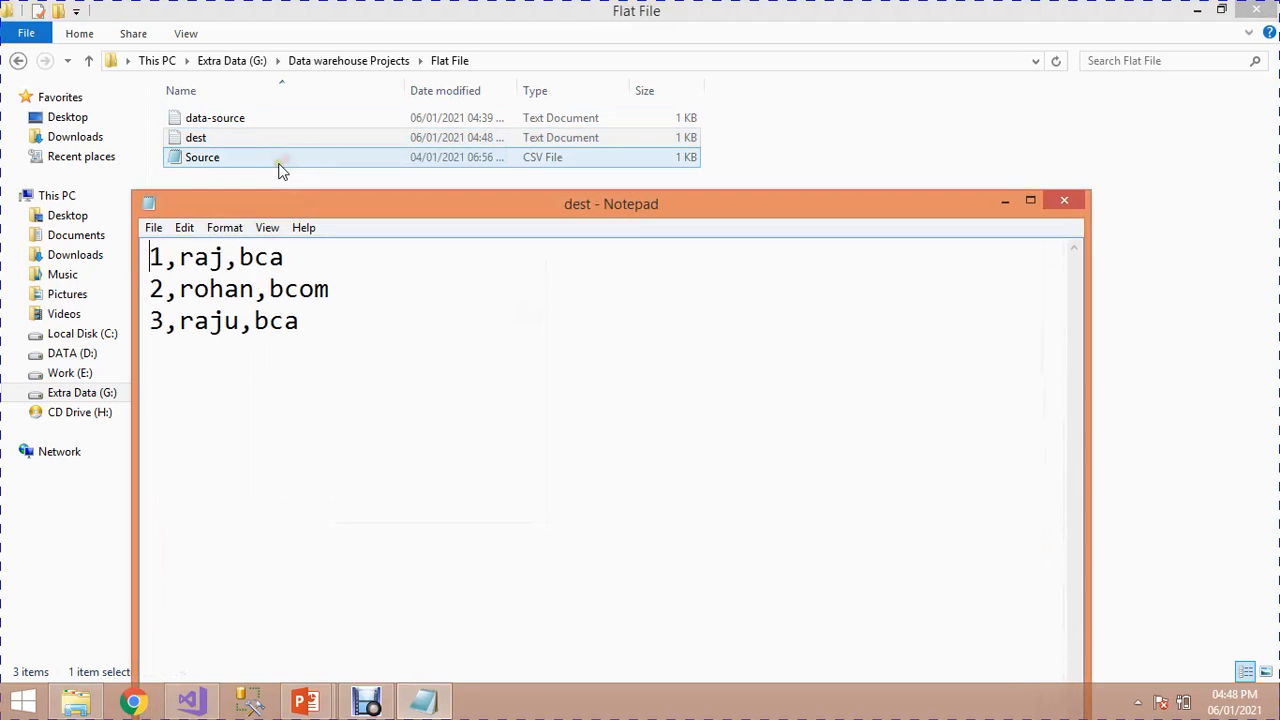
drag(305, 211, 343, 102)
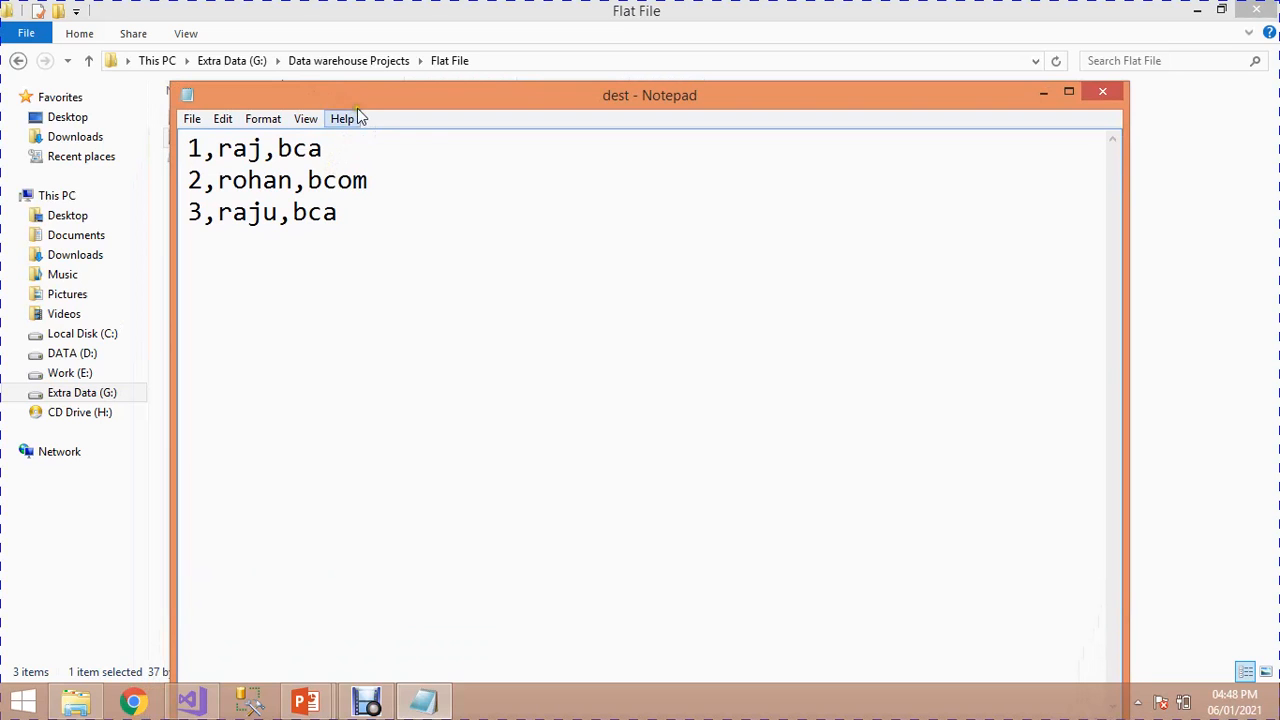
drag(354, 100, 689, 125)
Step: Open the data-source text file and arrange its Notepad window beside the dest window to compare their contents
click(321, 118)
double_click(321, 118)
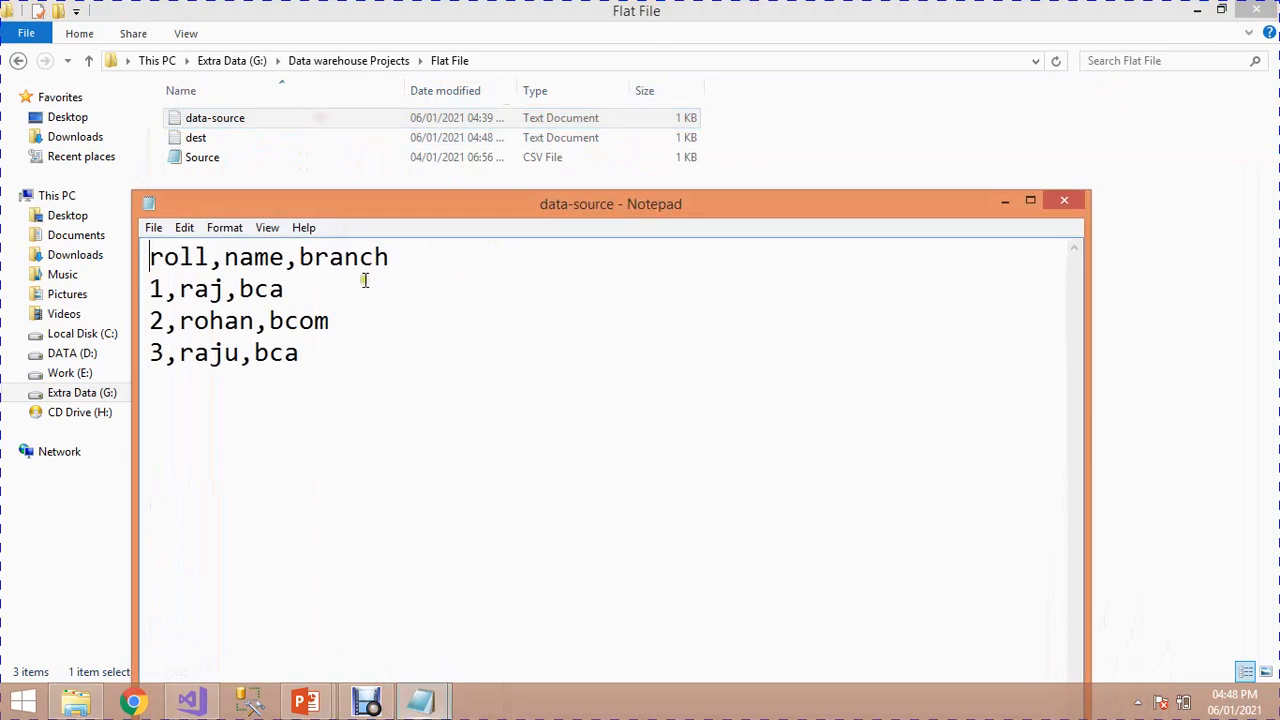
mouse_move(423, 703)
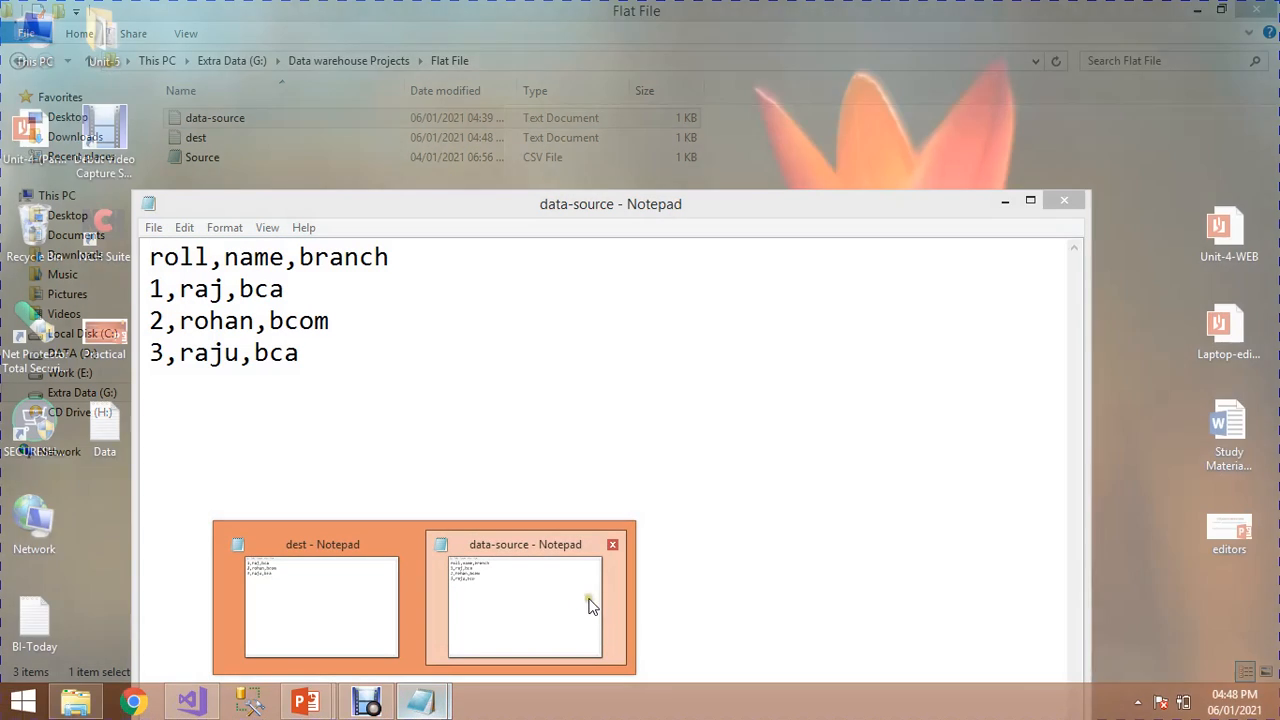
click(583, 610)
drag(353, 204, 636, 110)
mouse_move(422, 698)
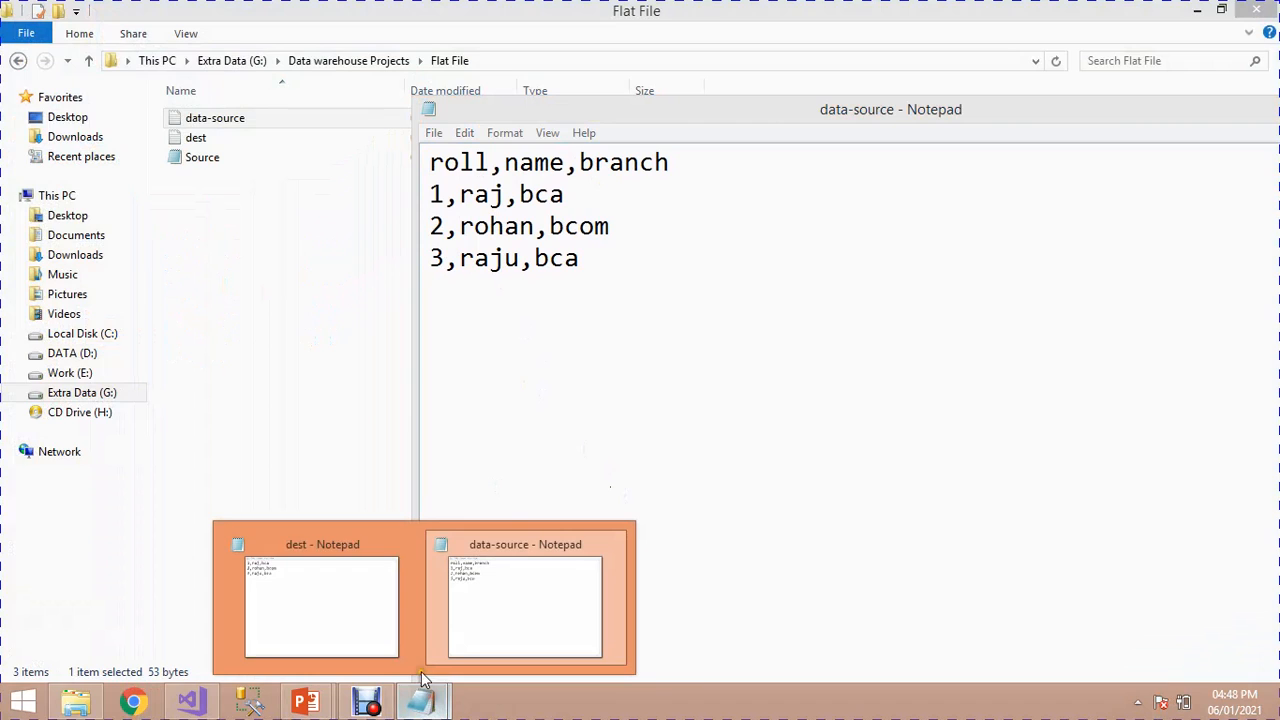
click(316, 585)
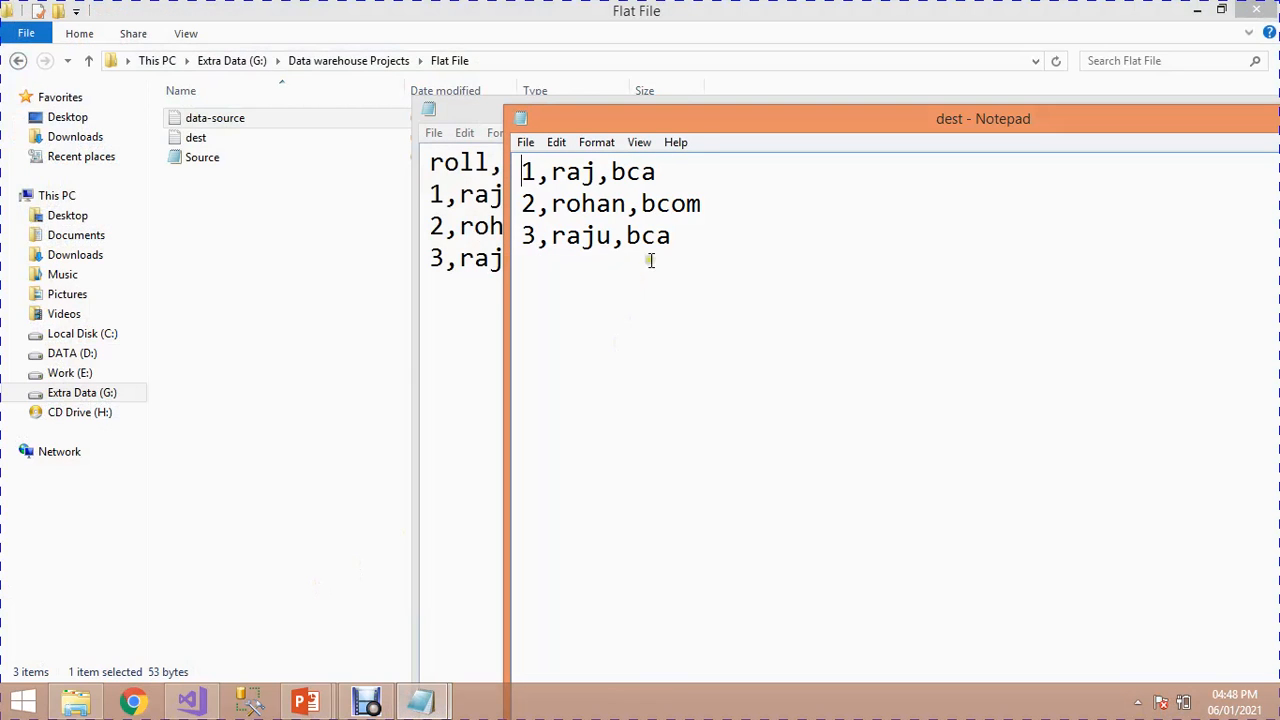
drag(660, 117, 848, 105)
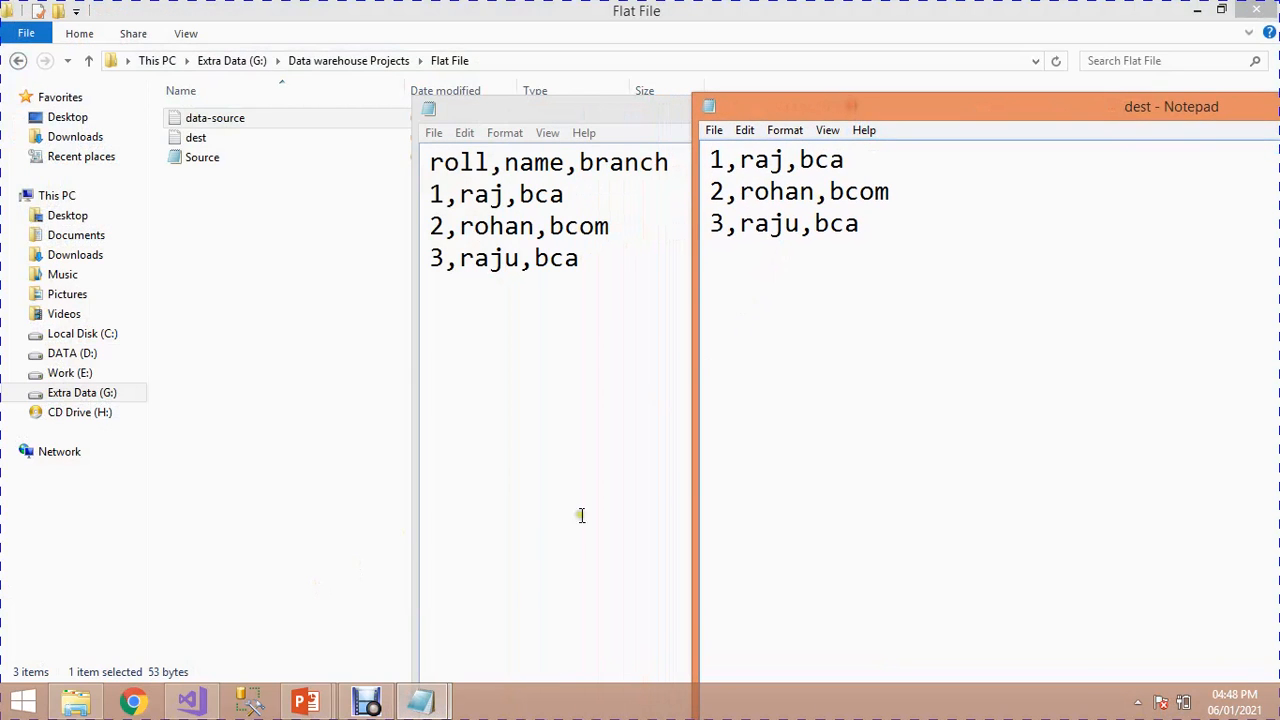
Step: Switch to the running PowerPoint slide show and advance from the ETL task slide to the closing slide
click(298, 706)
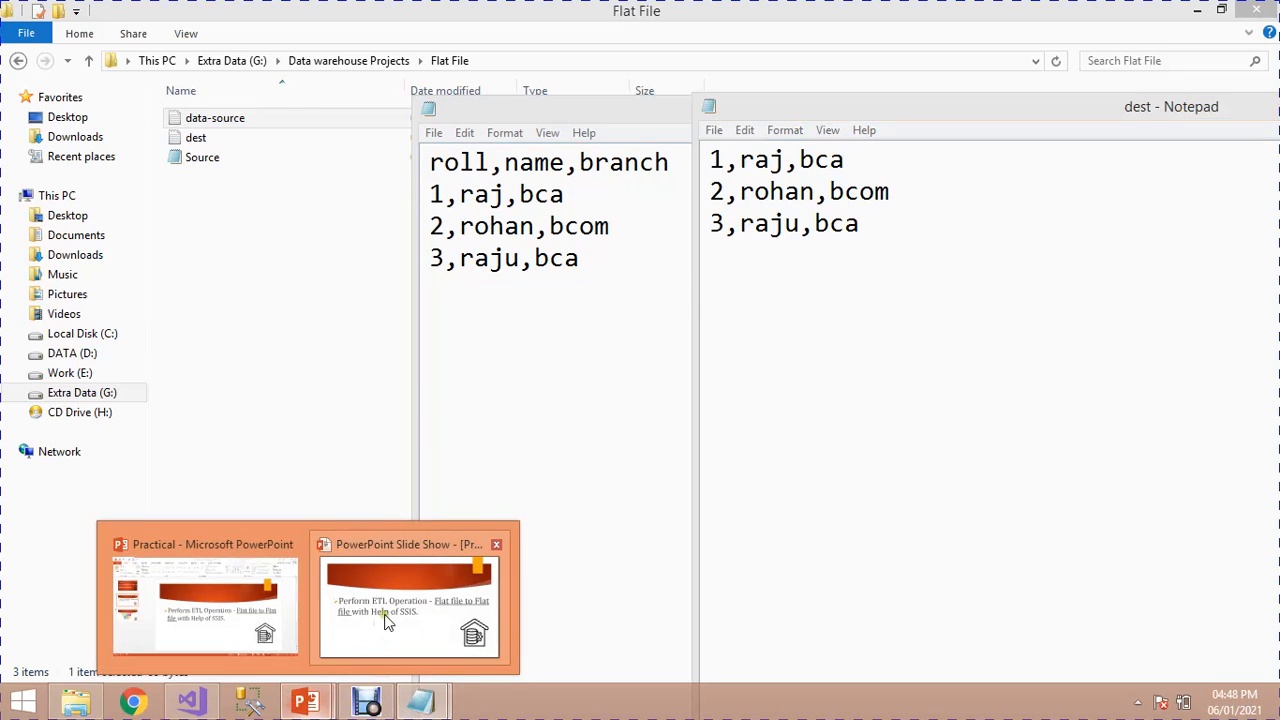
click(387, 612)
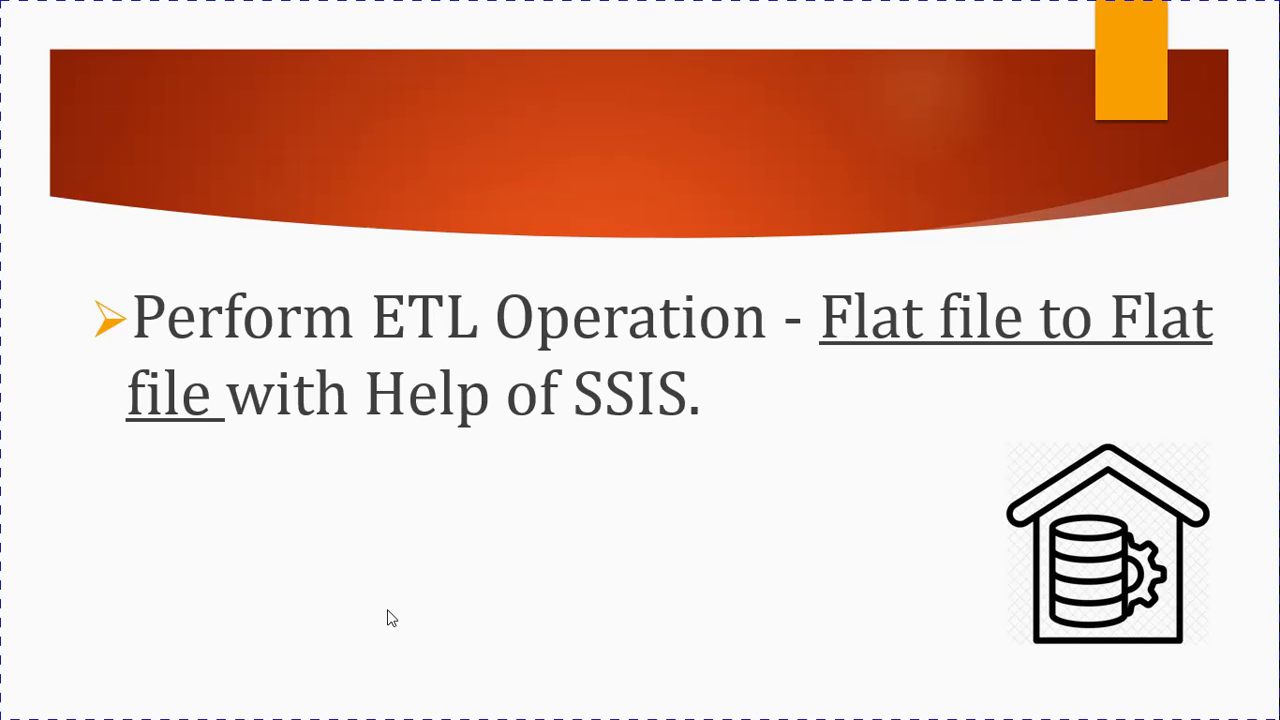
click(388, 611)
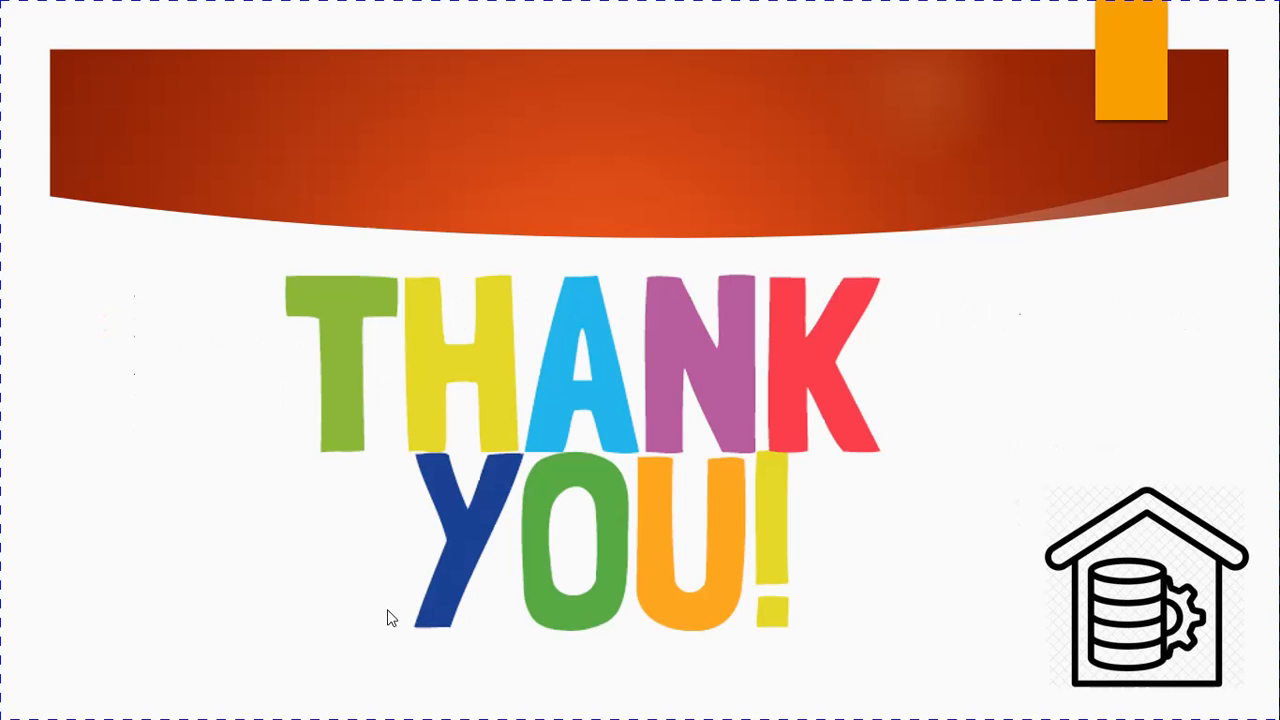
key(alt+Tab)
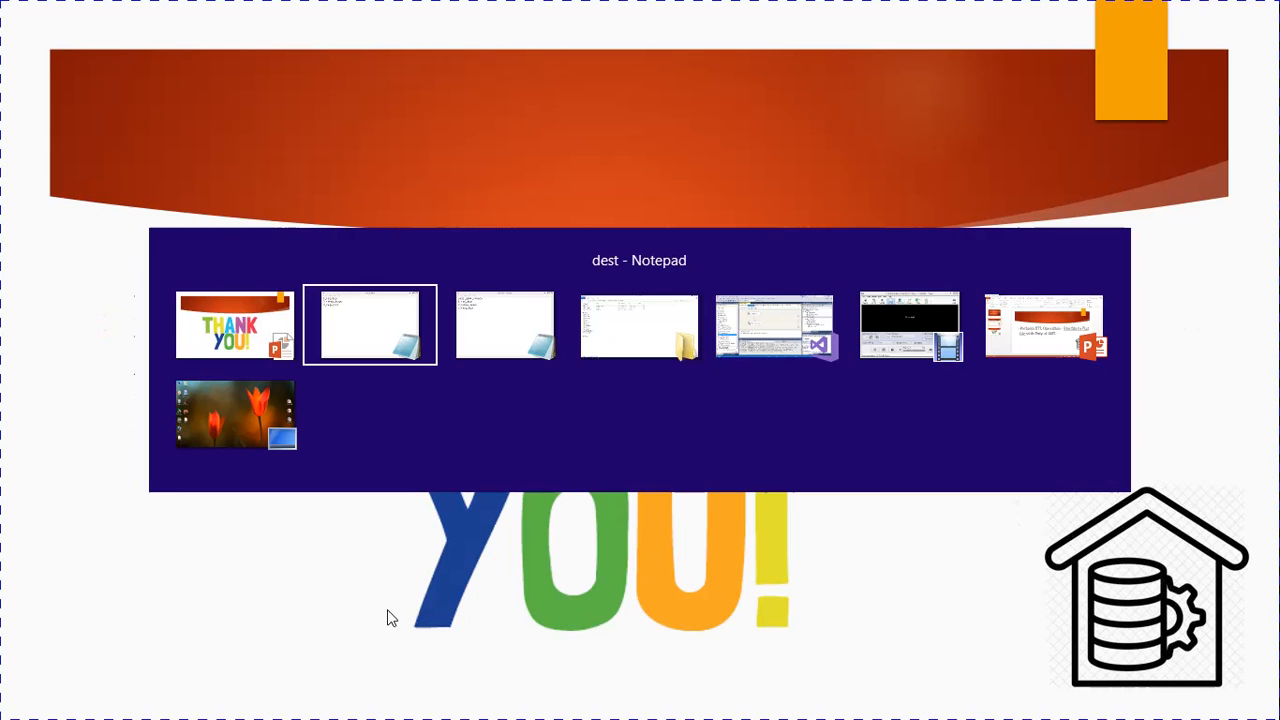
key(alt+Tab)
key(alt+Tab)
key(alt+Tab)
key(alt+Tab)
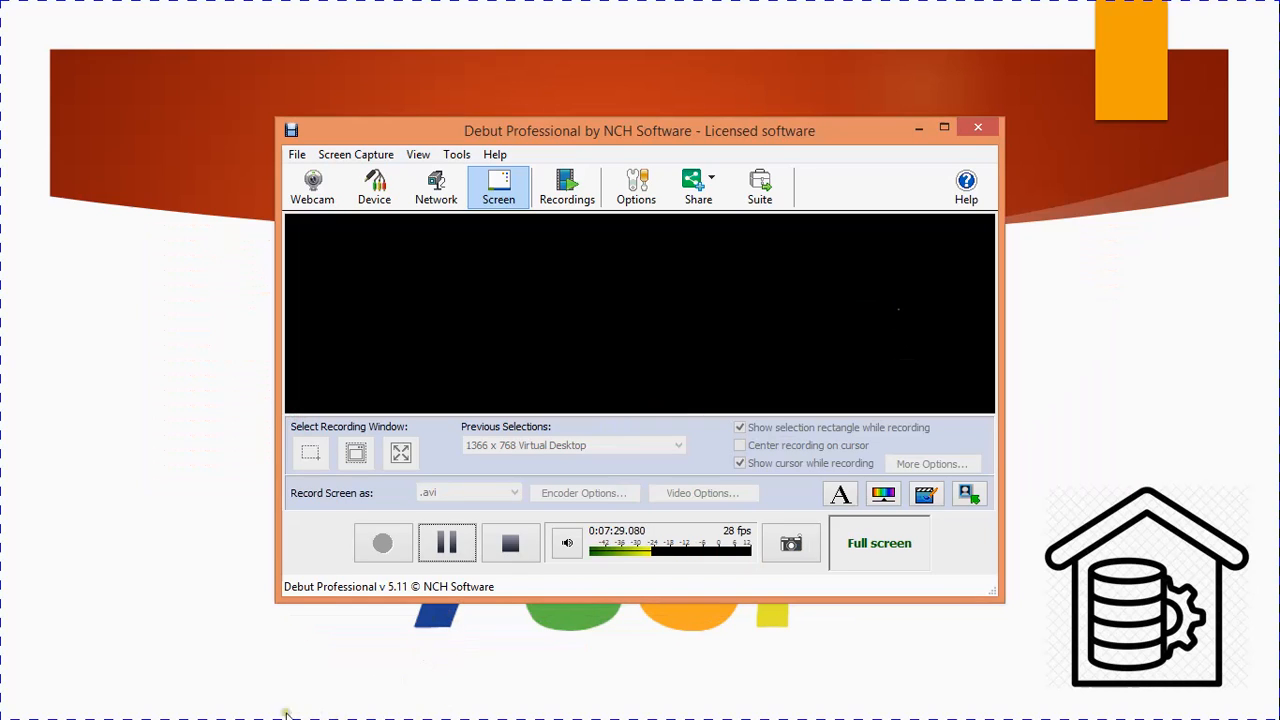